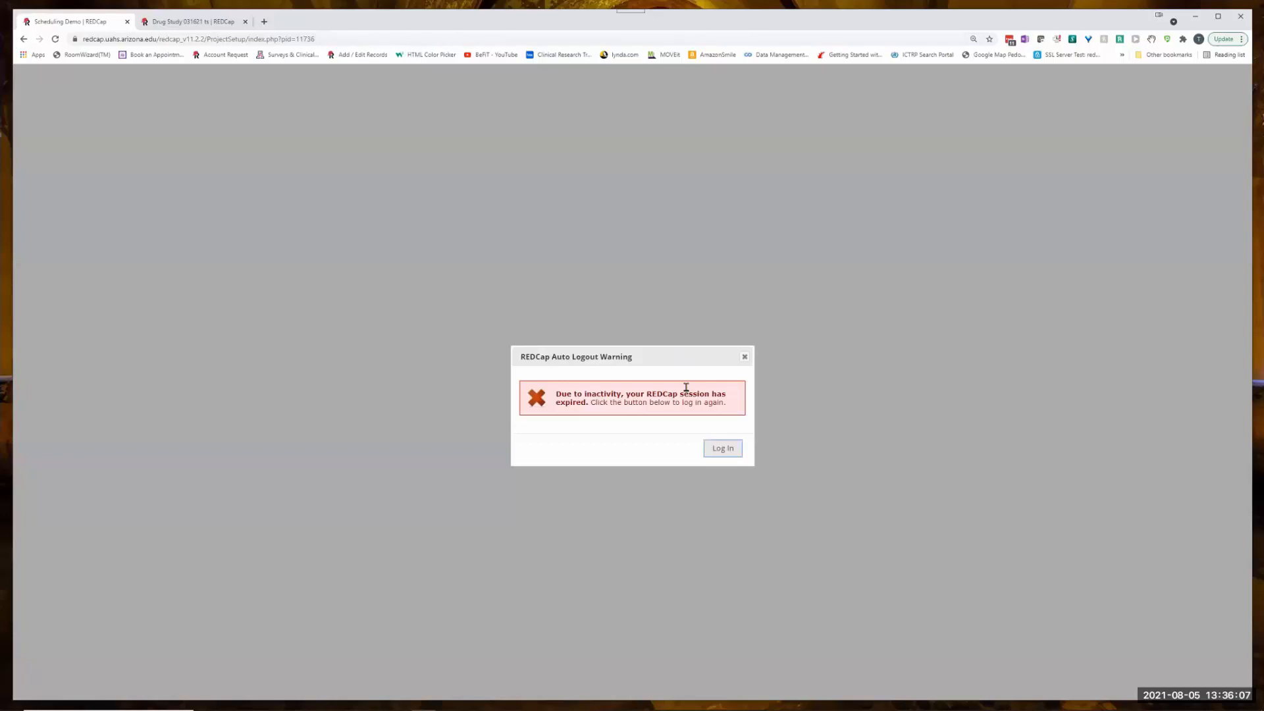
- Log back in to the Scheduling Demo project and view the list of external modules available to enable
click(725, 447)
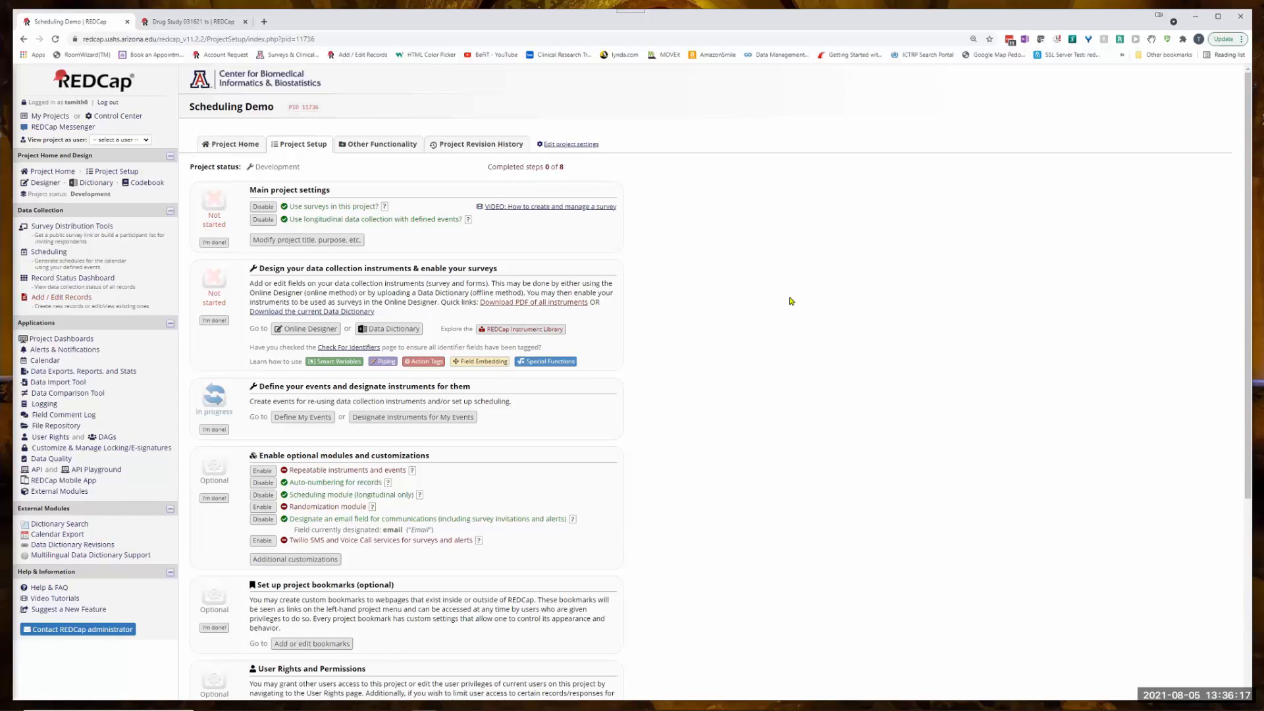
click(55, 494)
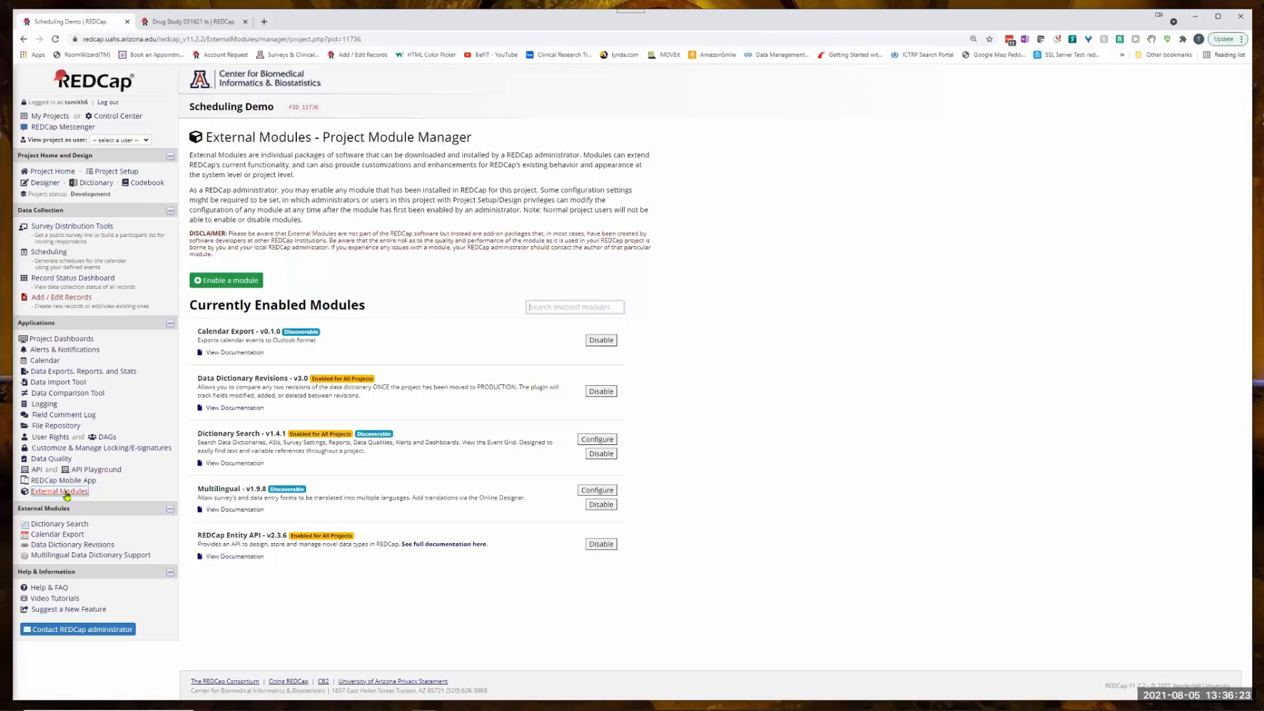
click(242, 282)
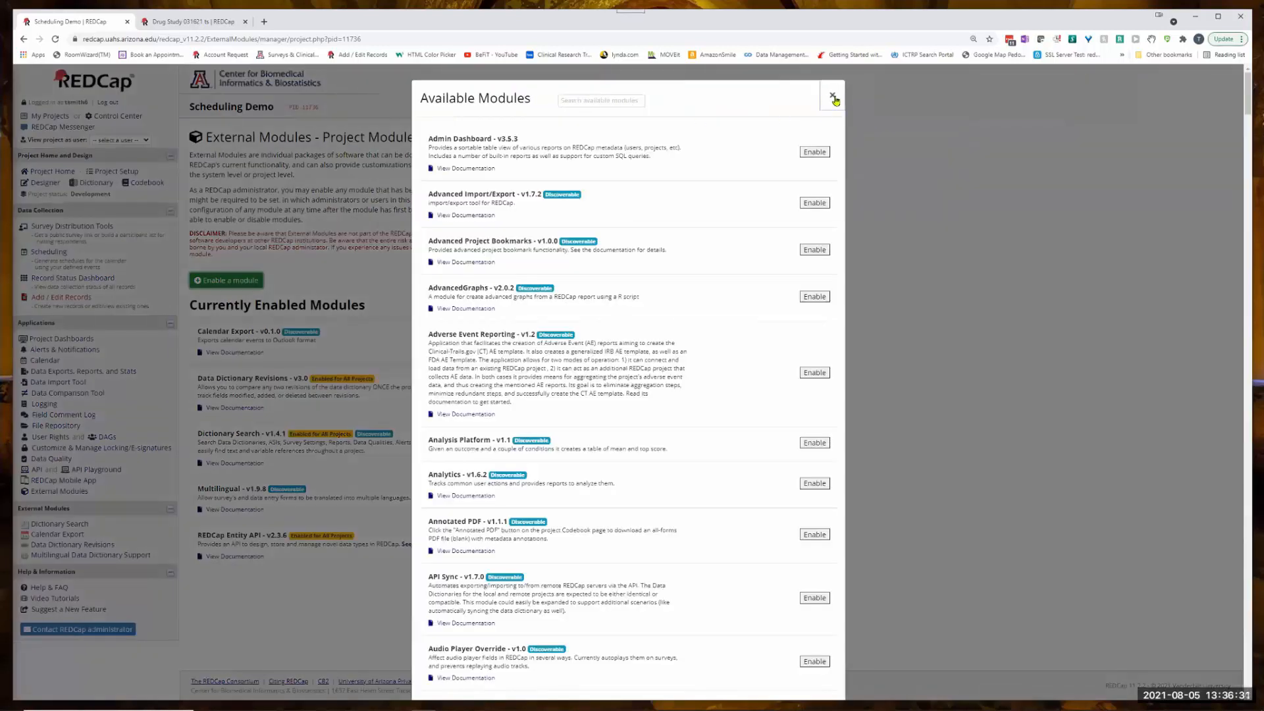
click(833, 96)
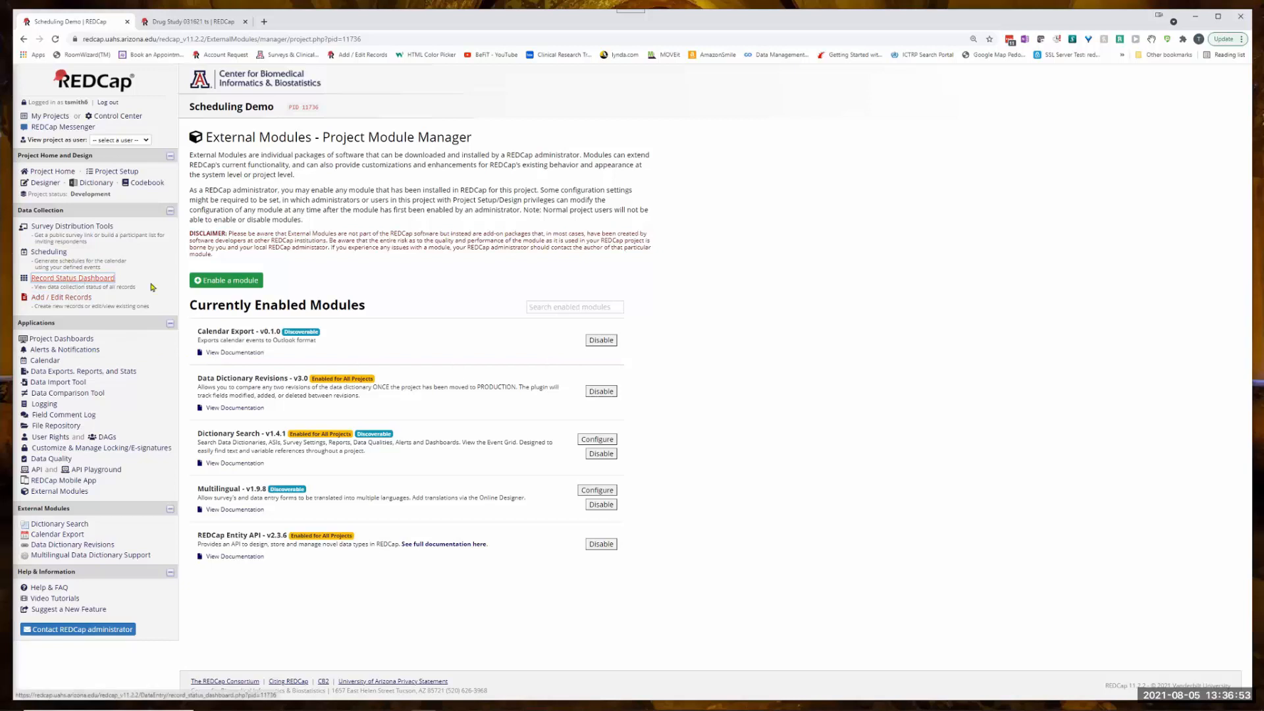
click(56, 279)
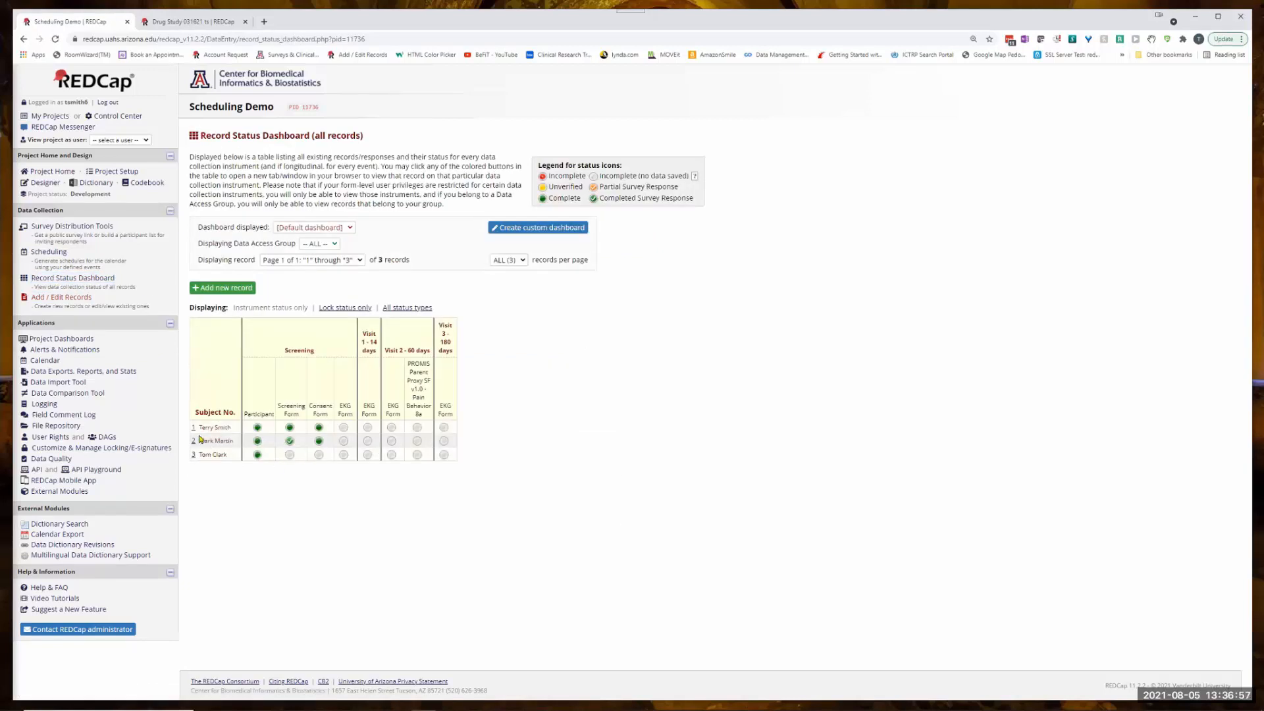
click(219, 291)
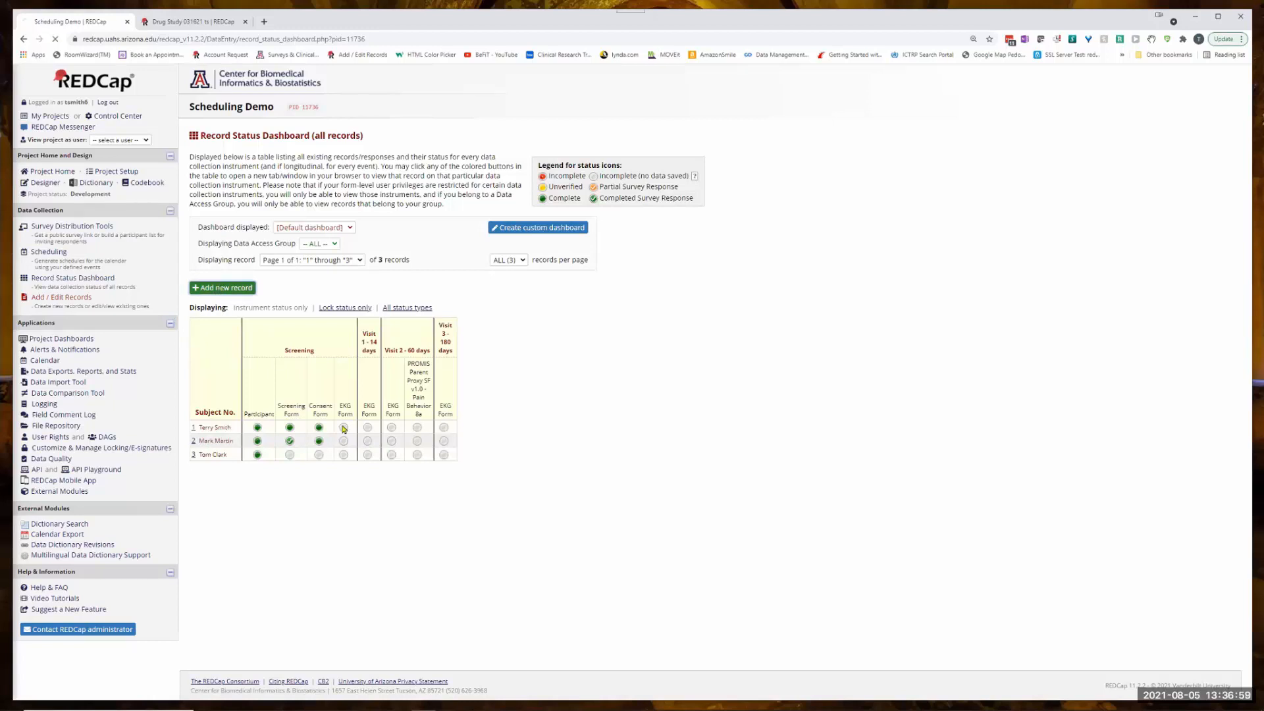
click(377, 309)
text(C)
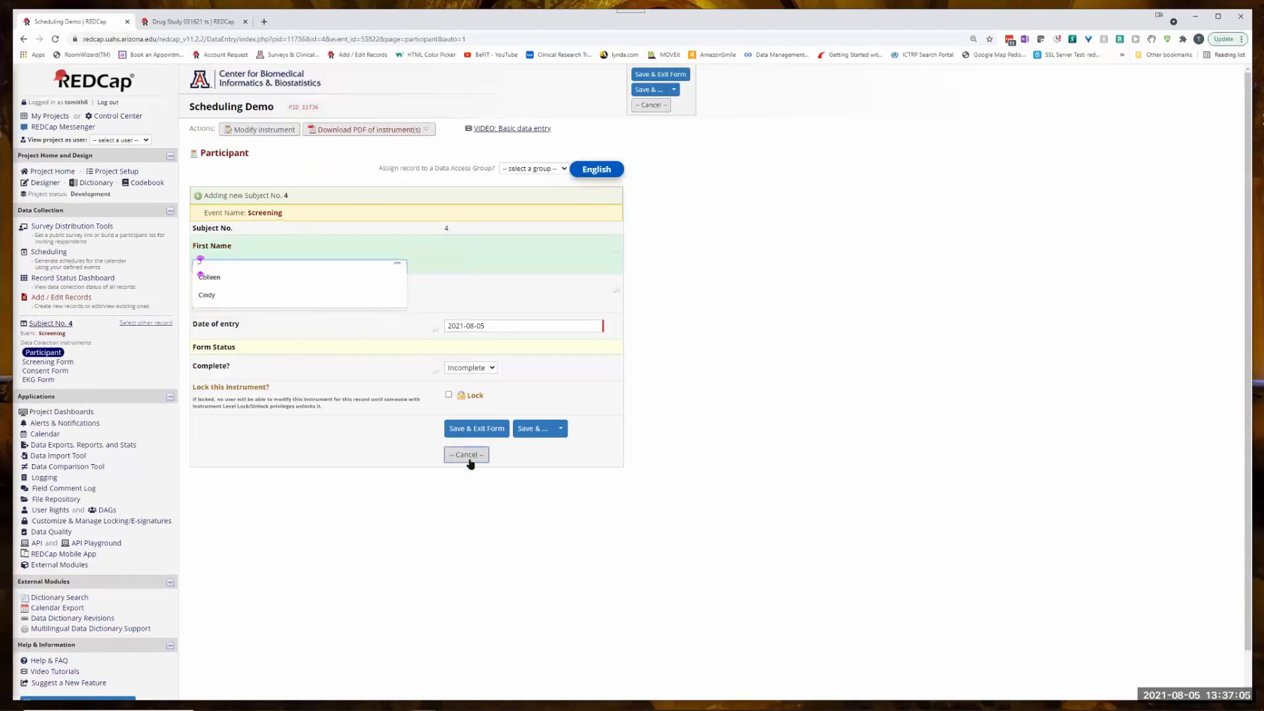
click(471, 460)
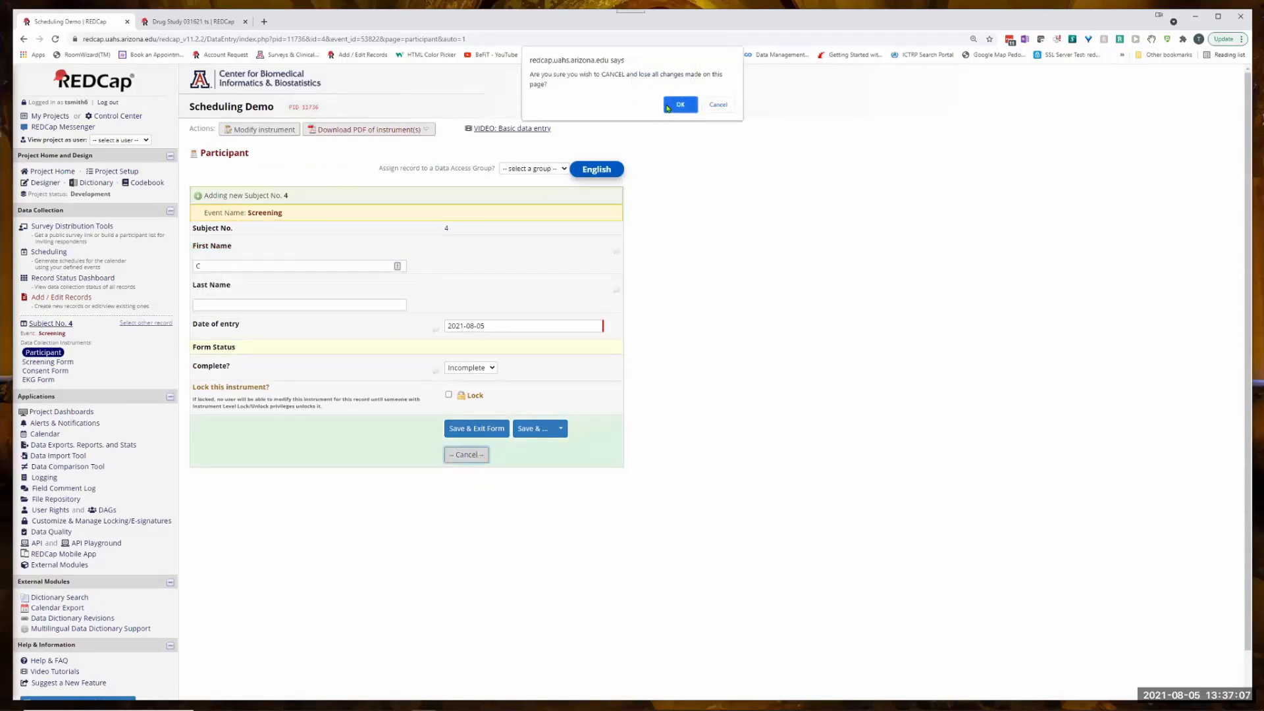
click(682, 104)
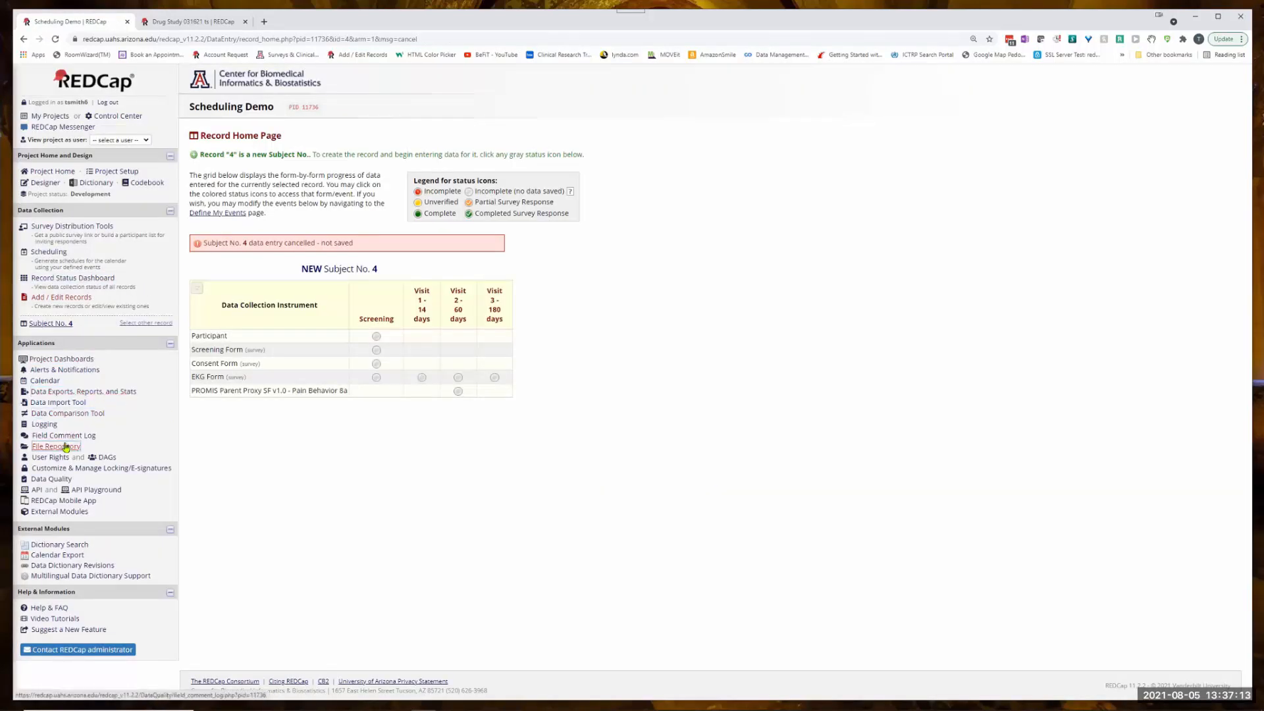
- Check that the scheduling module is enabled in the project setup and review the defined events with their days offsets
click(111, 173)
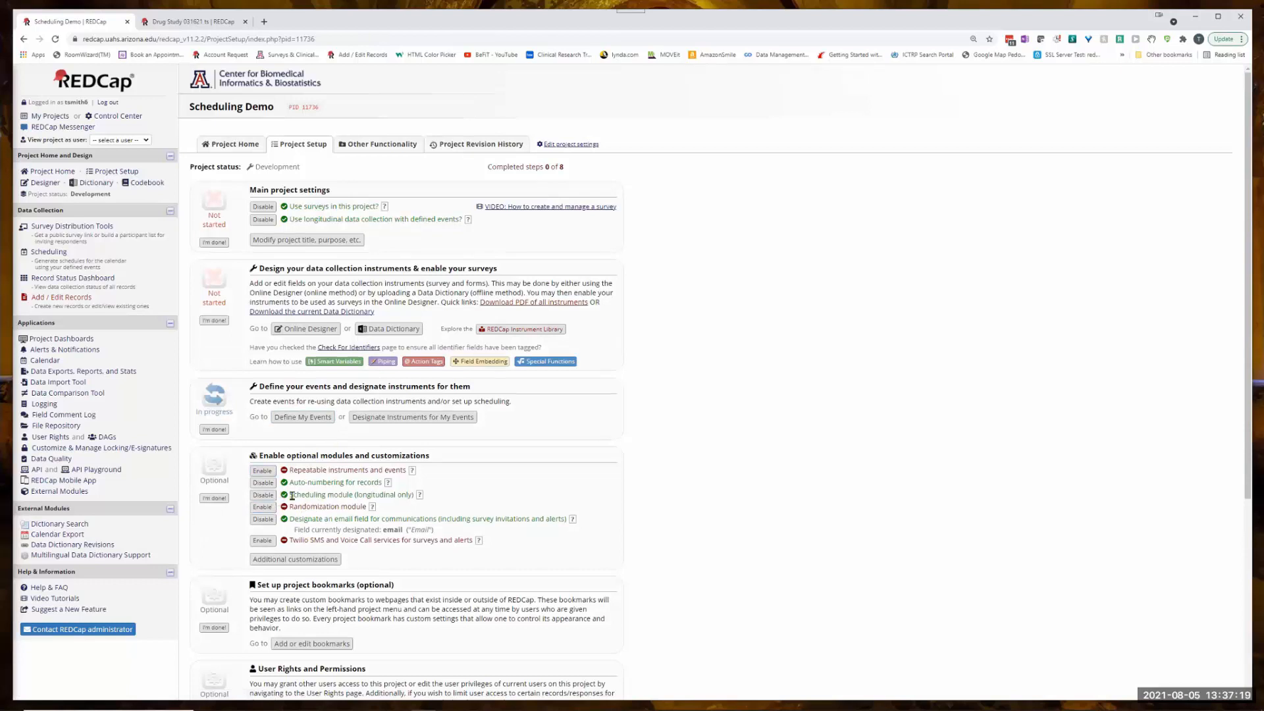
drag(292, 495, 351, 495)
click(304, 417)
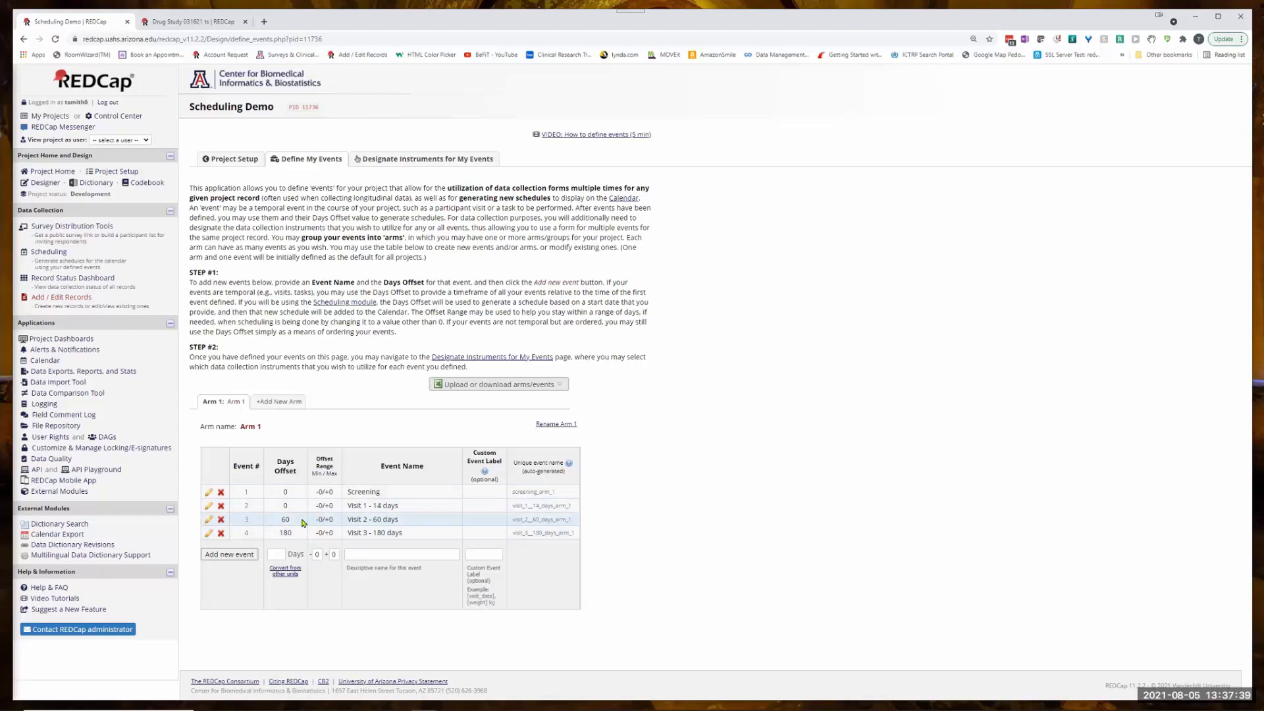
click(51, 254)
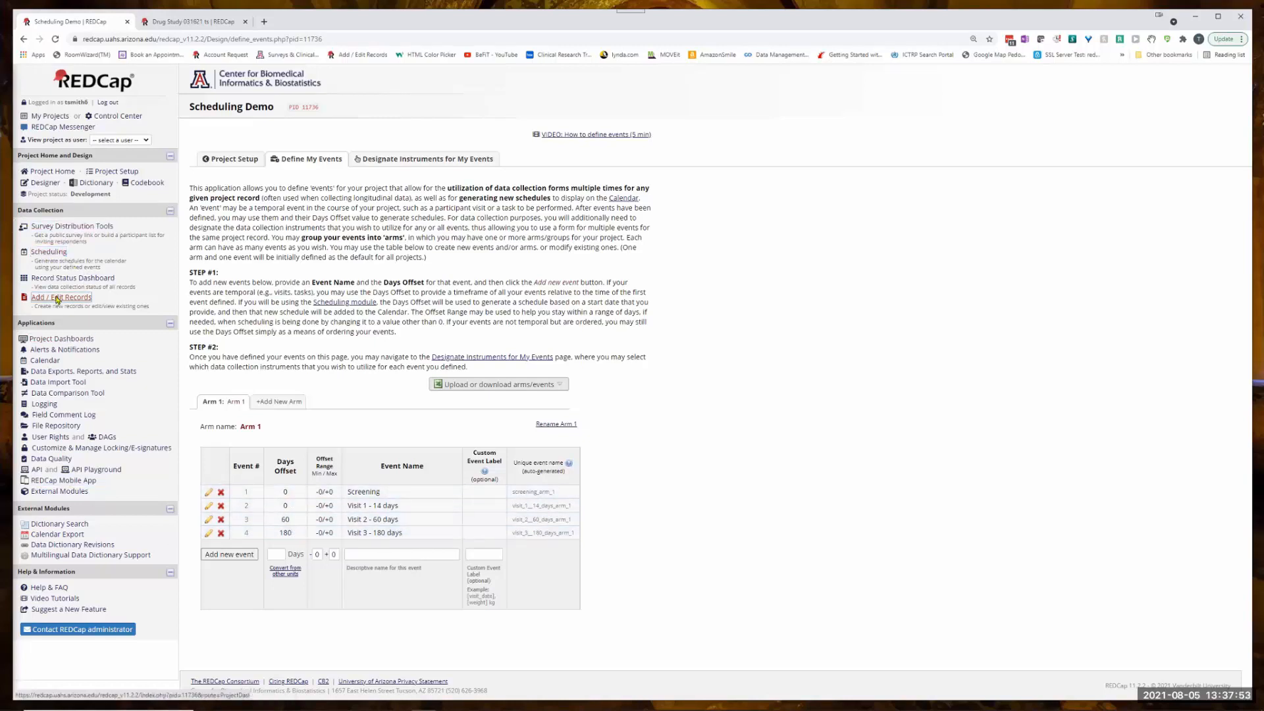
- Add a new record from the record status dashboard and enter the participant's first name
click(73, 279)
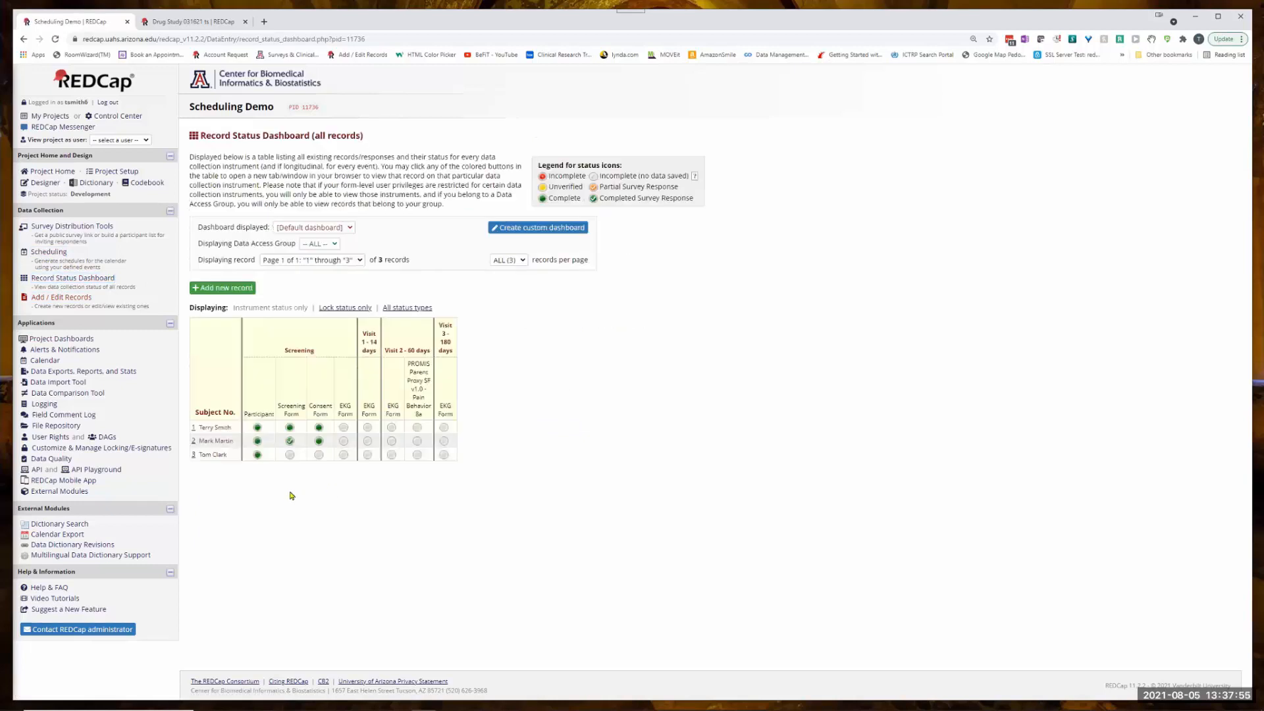
click(222, 287)
click(375, 307)
click(297, 258)
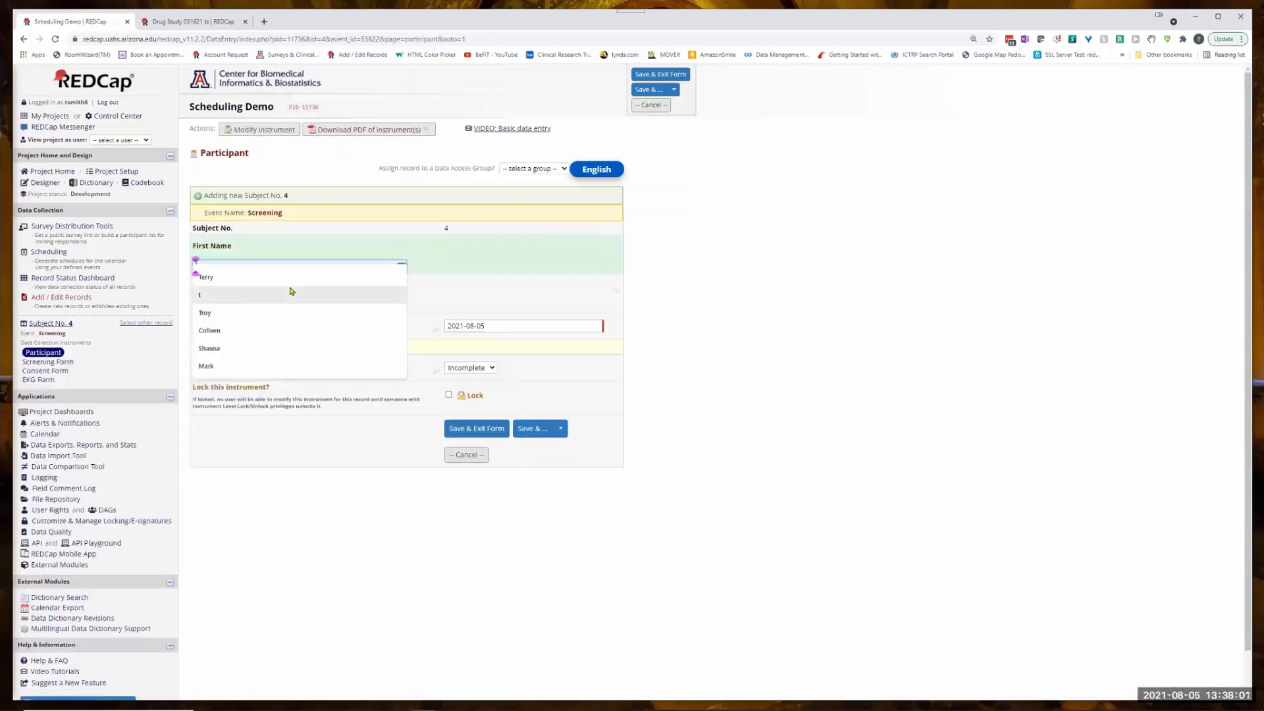
text(Colleen)
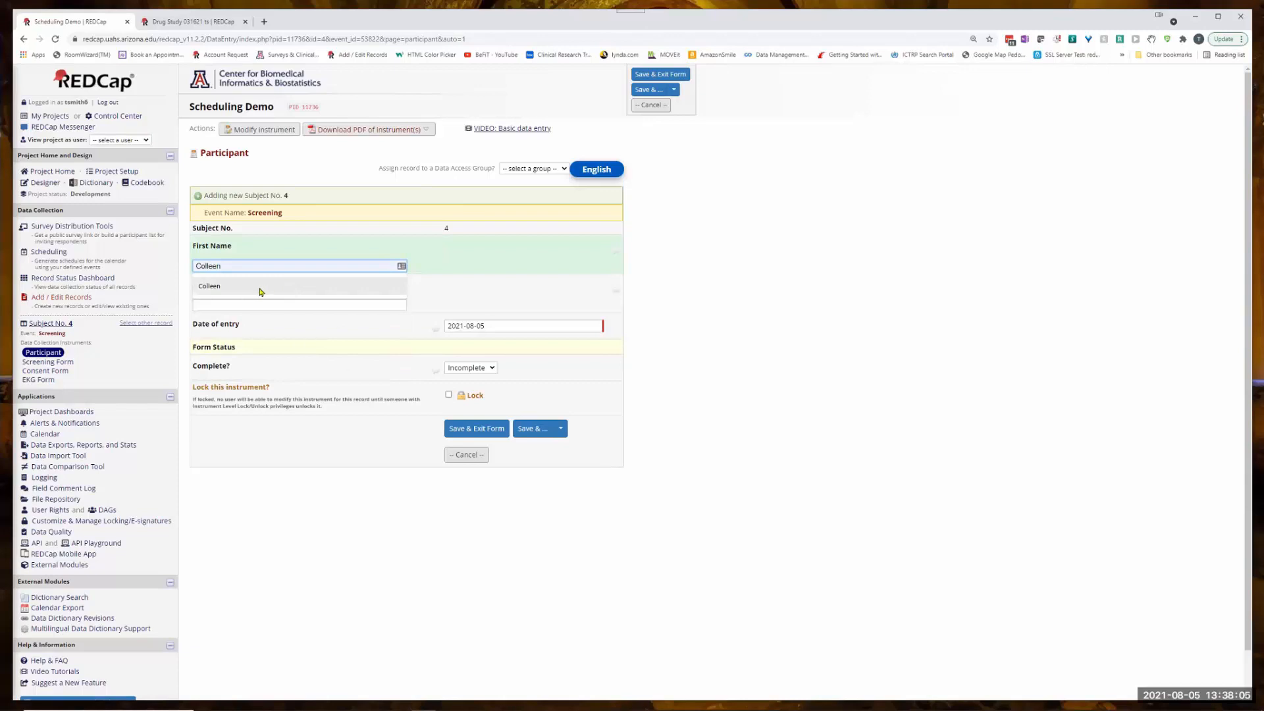
click(260, 288)
- Enter the participant's last name, set the form status to Complete, and save and exit the form
click(220, 303)
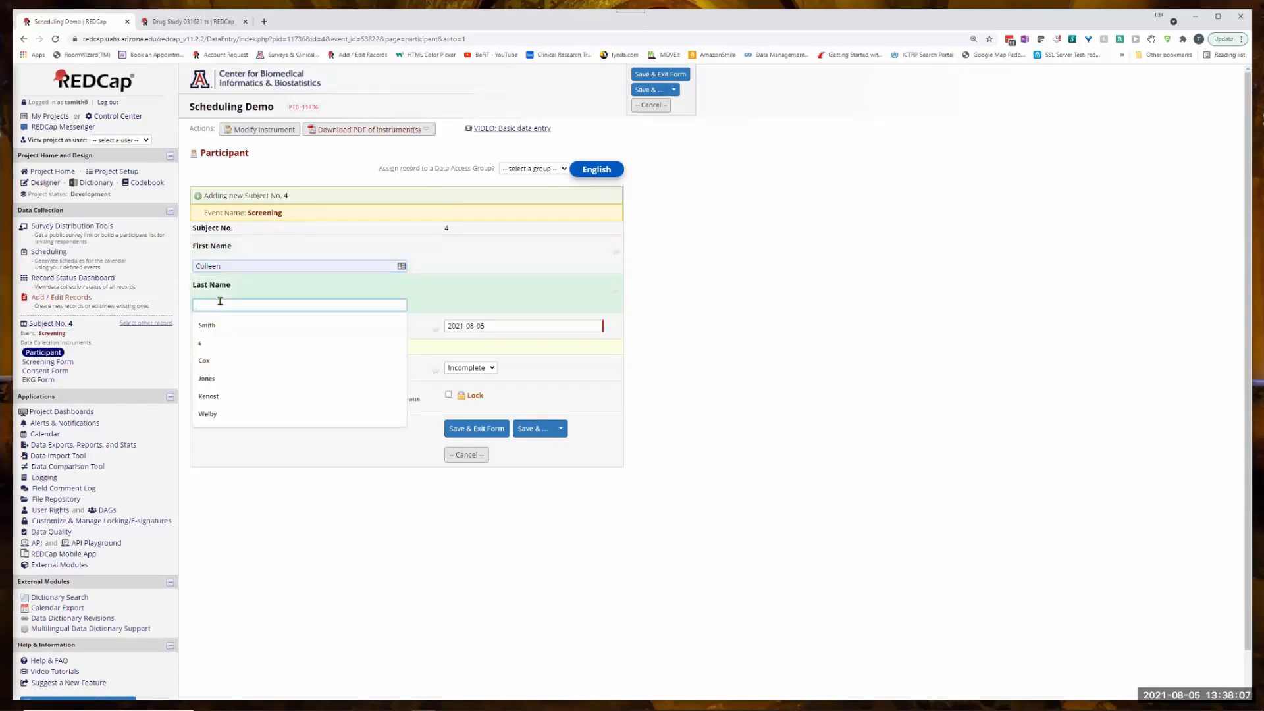
text(e)
key(BackSpace)
text(Kenost)
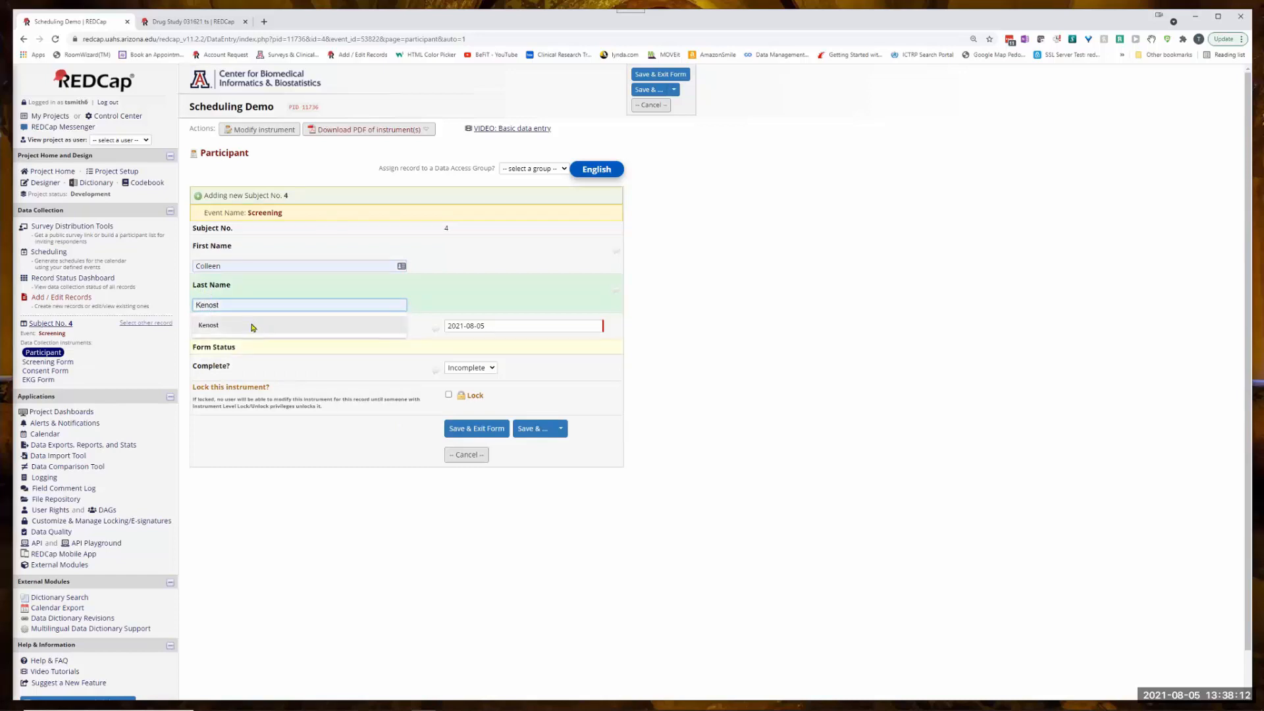
click(252, 328)
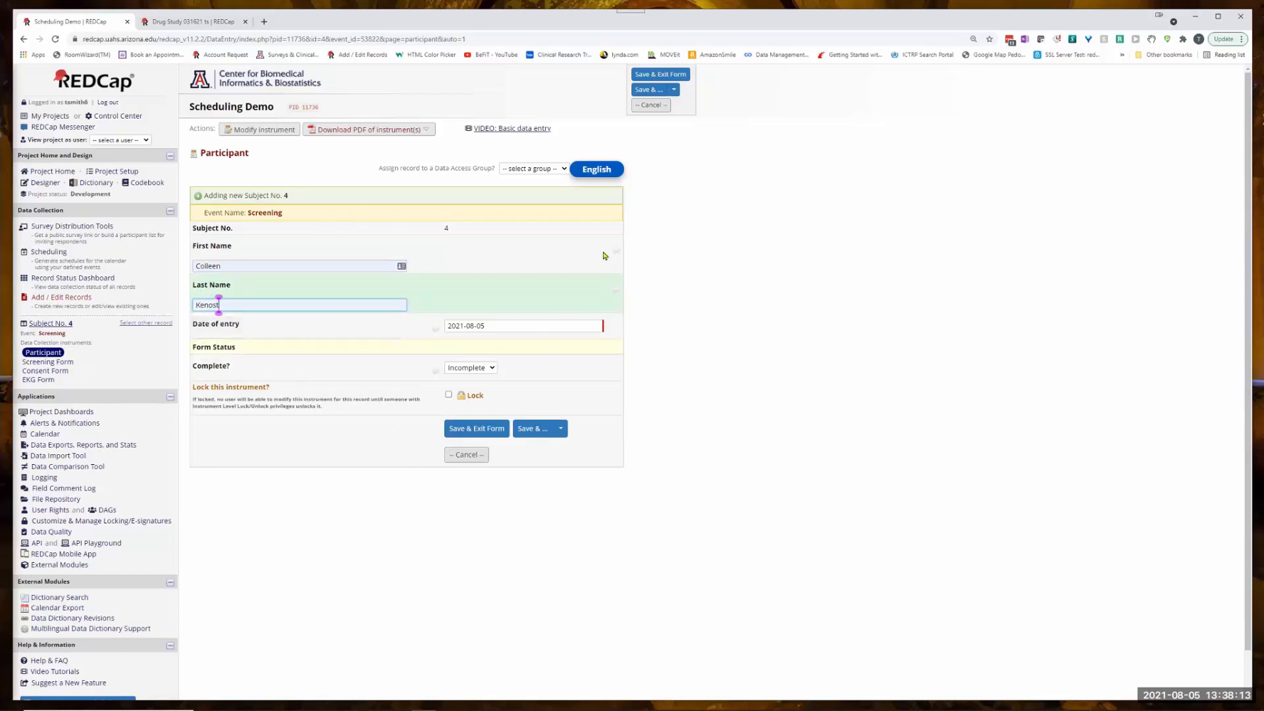
click(483, 371)
click(467, 395)
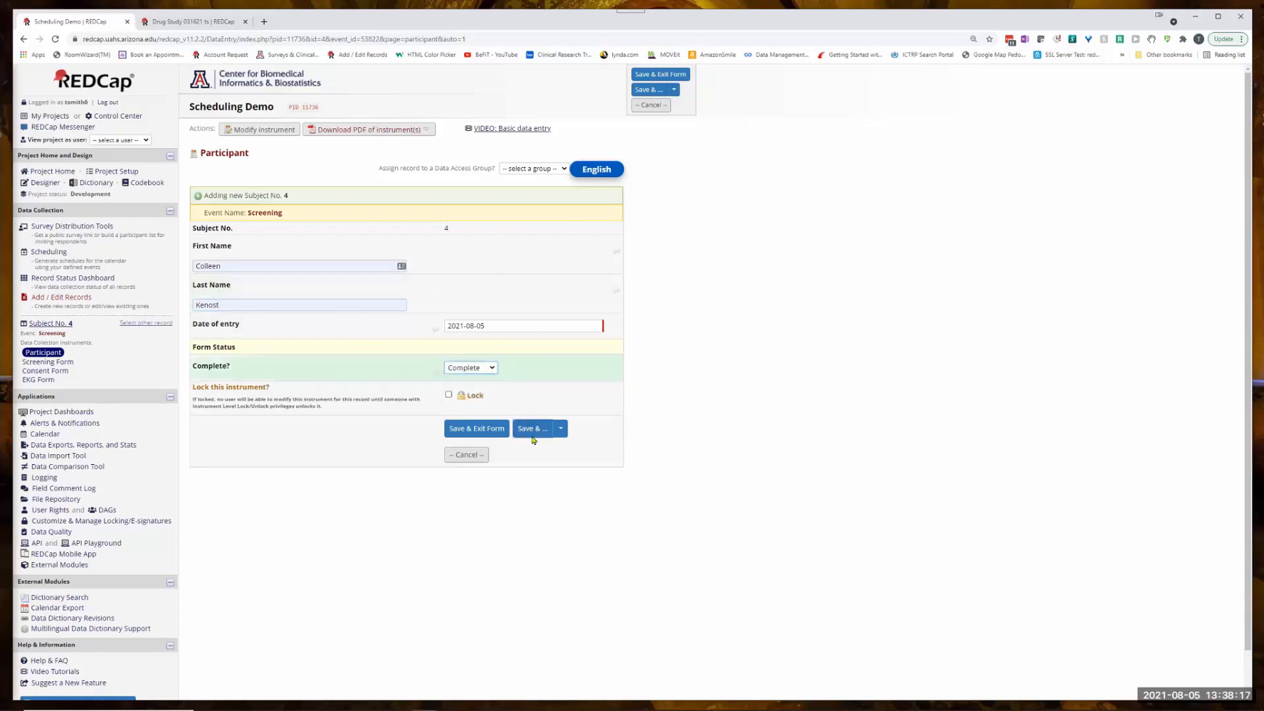
click(478, 429)
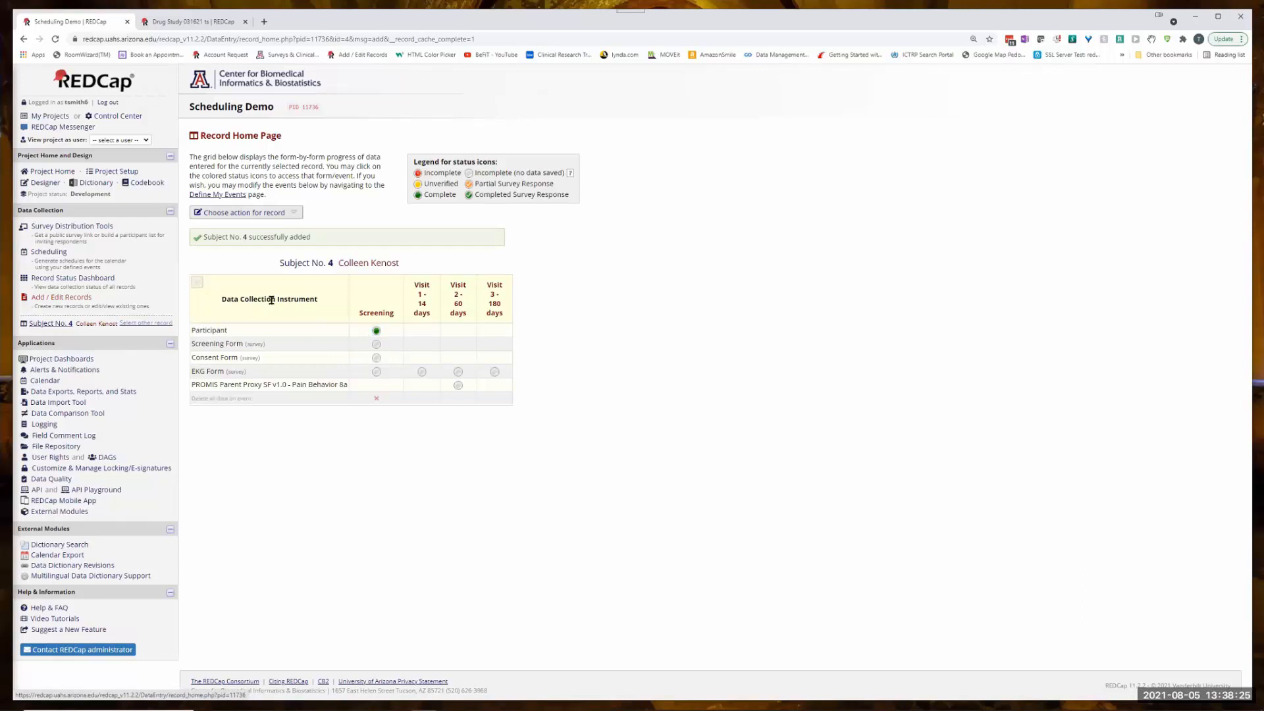
- Generate and create a schedule for the existing unscheduled subject 4 with start date 08/06/2021
click(44, 253)
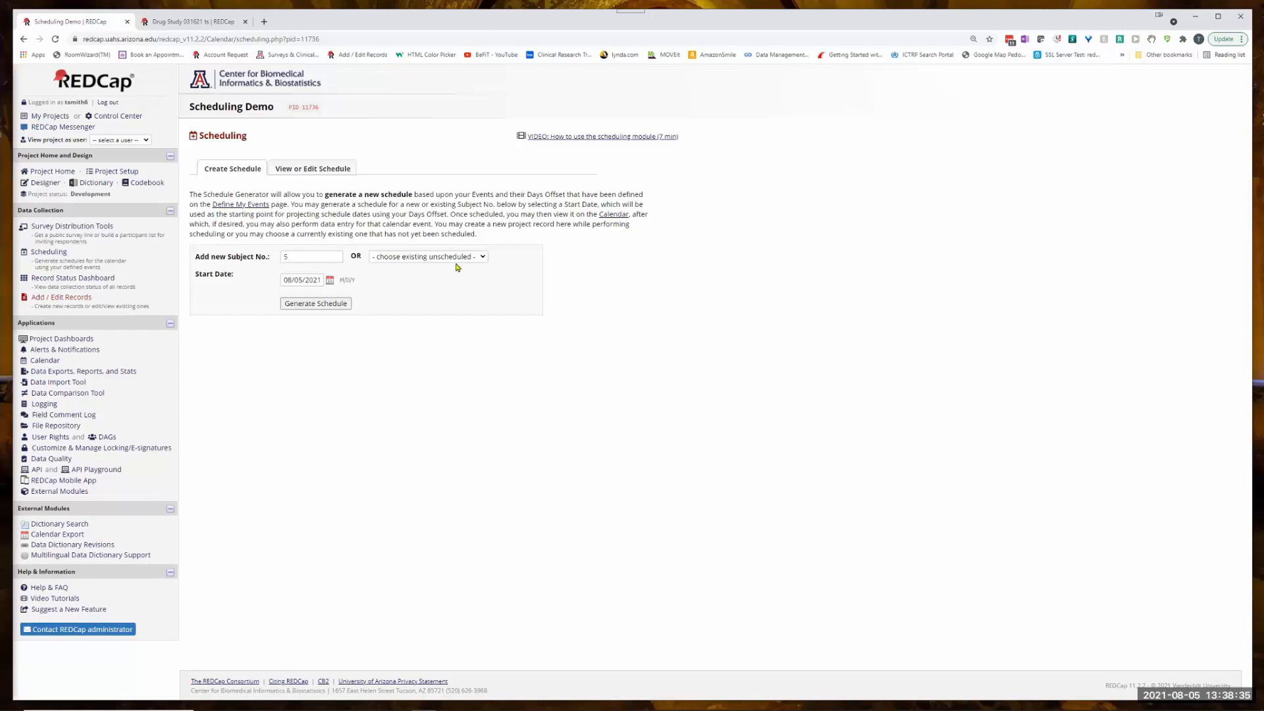
click(482, 261)
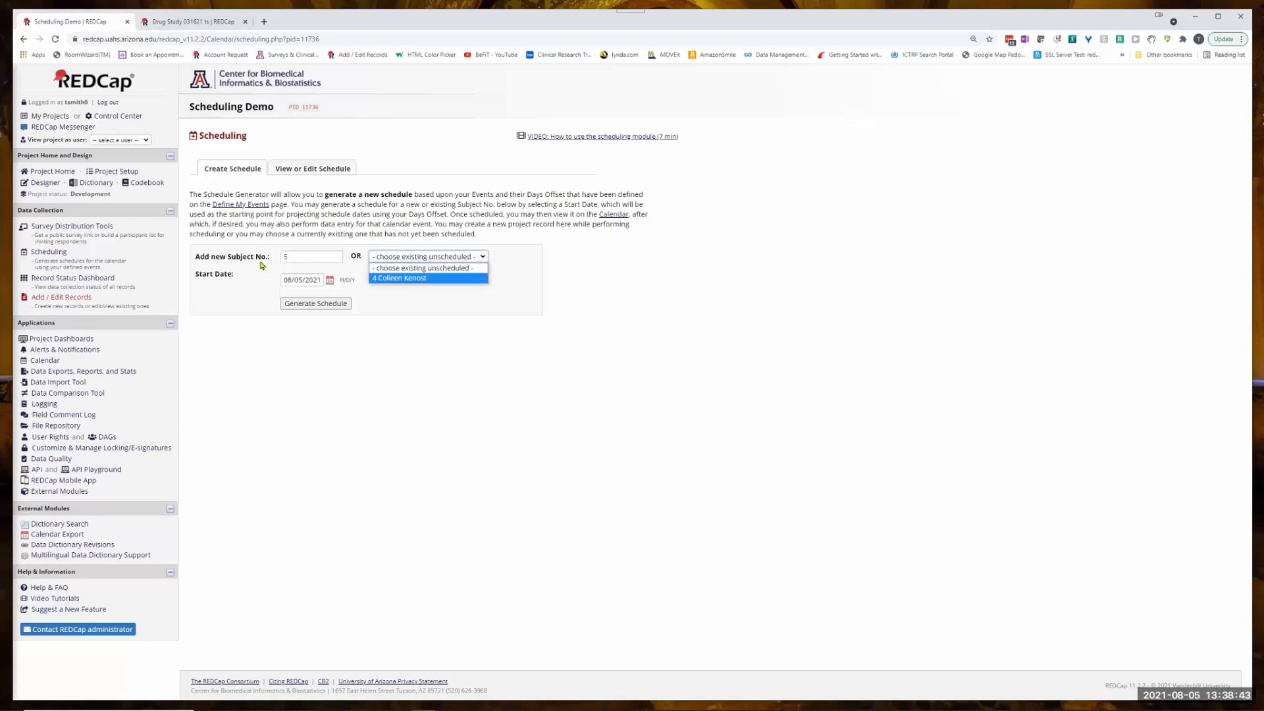
click(395, 278)
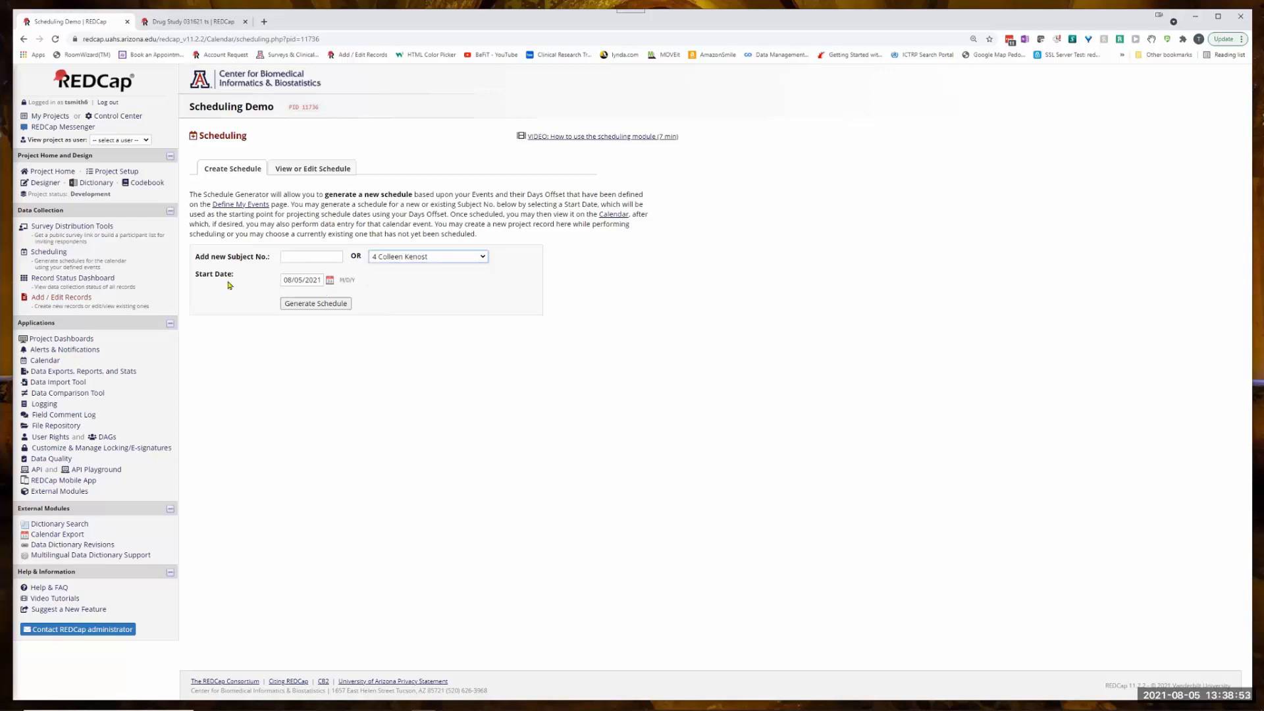
click(330, 280)
click(380, 334)
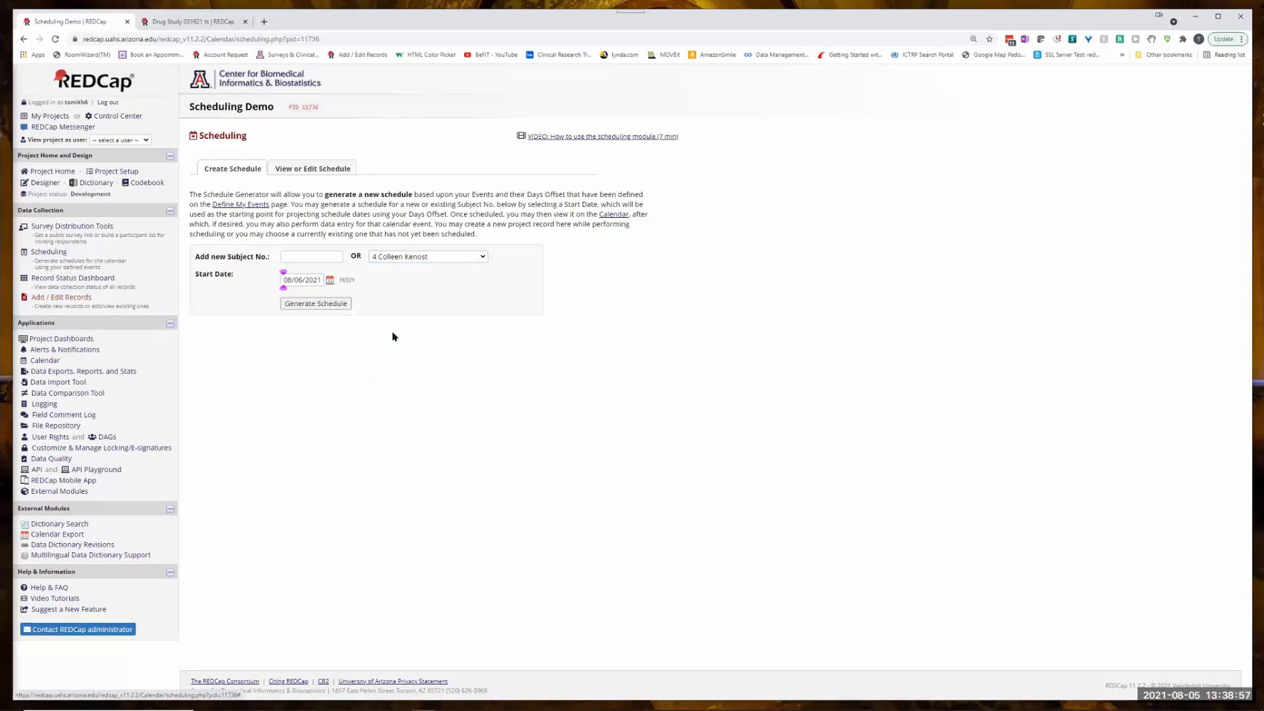
click(311, 304)
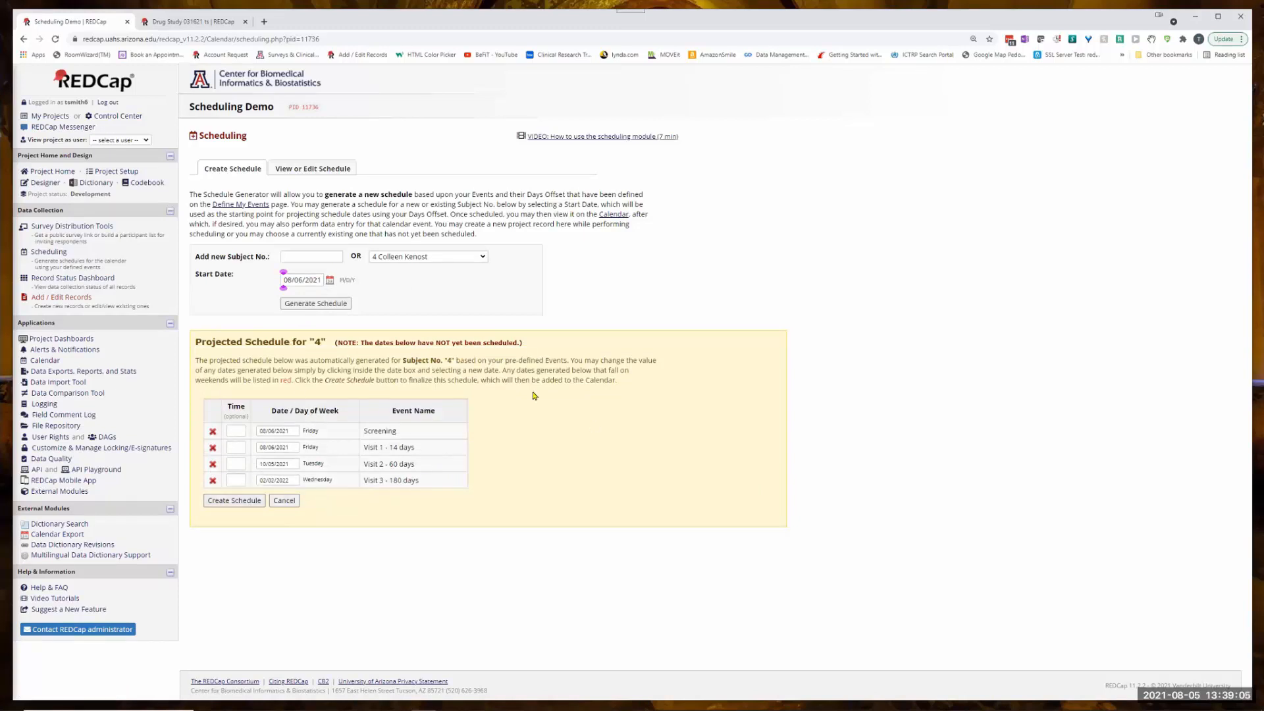
click(240, 505)
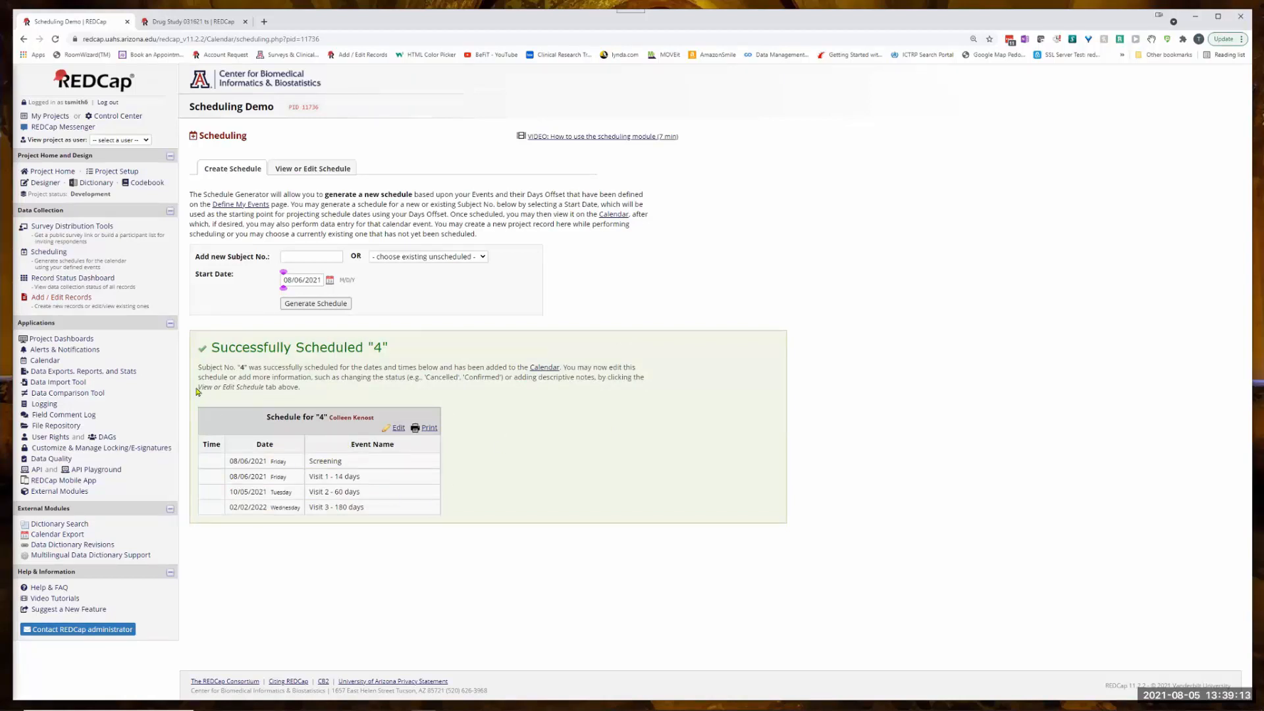
- View the details of subject 4's Visit 1 and Screening events on August 6 in the project calendar
click(45, 362)
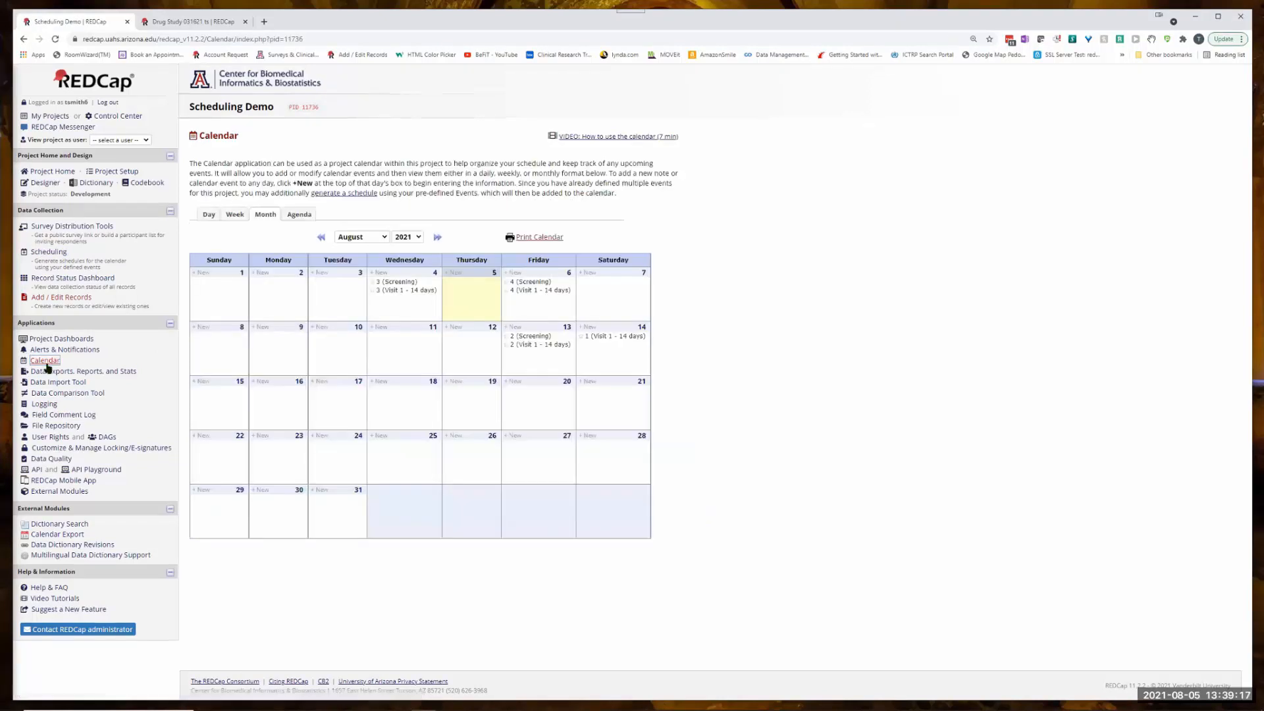
click(531, 291)
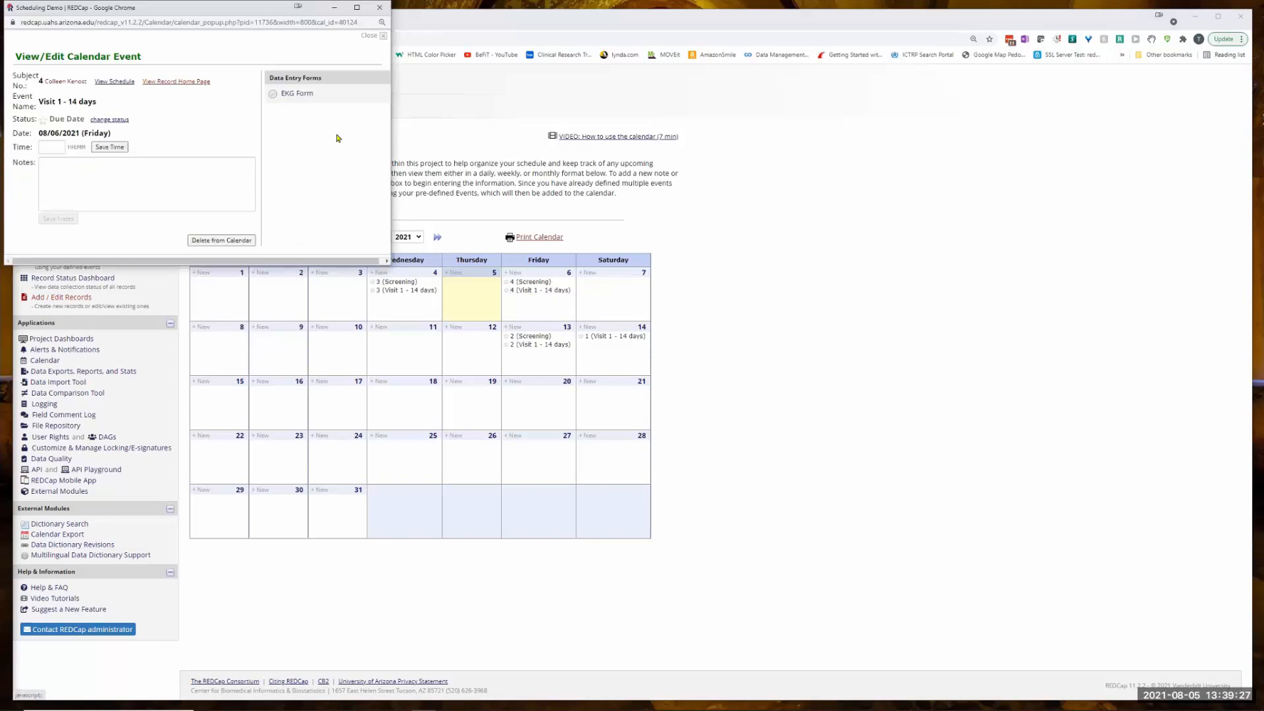
click(386, 9)
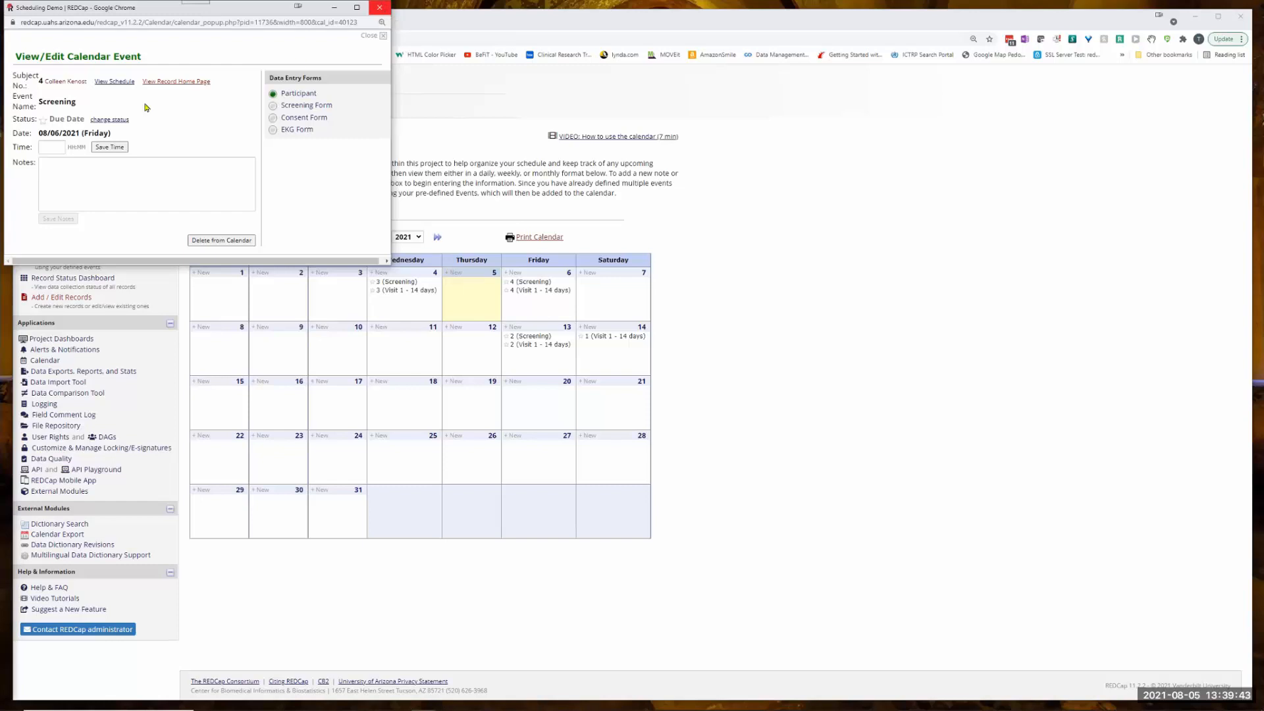
click(379, 10)
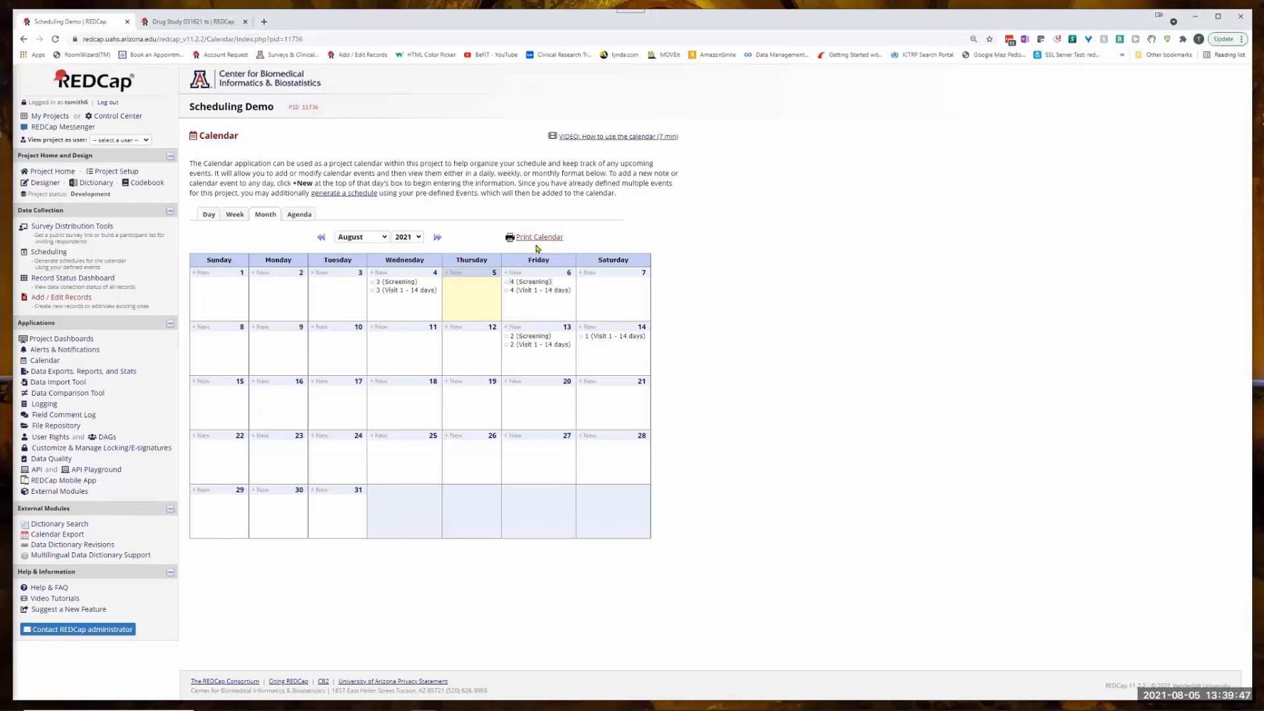
- Open the existing schedule of subject 4 in the scheduling module for viewing or editing
click(50, 254)
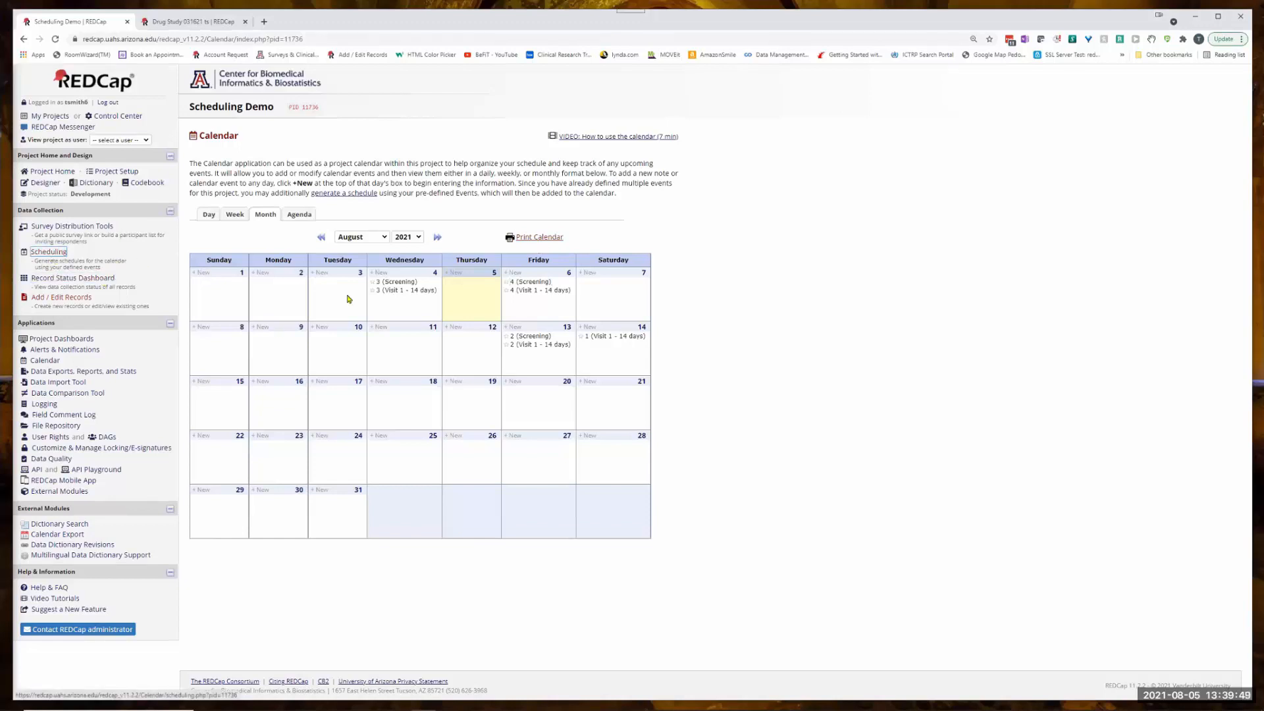
click(48, 253)
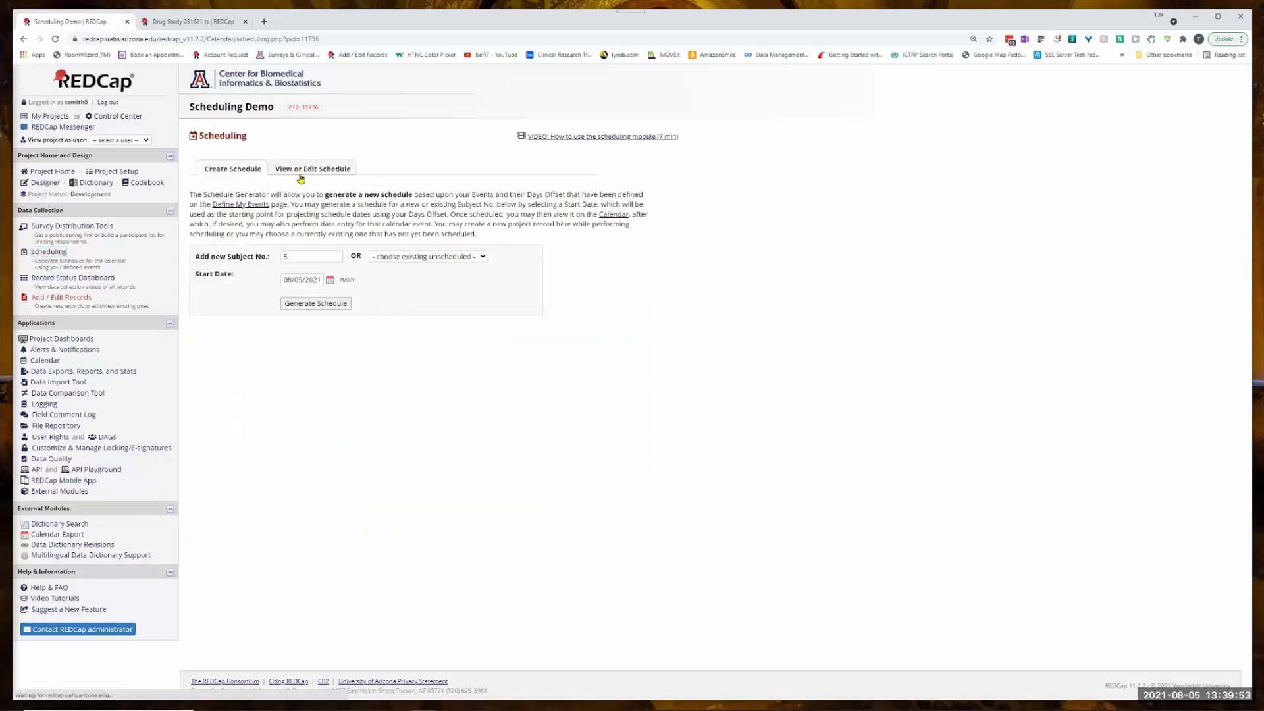
click(324, 175)
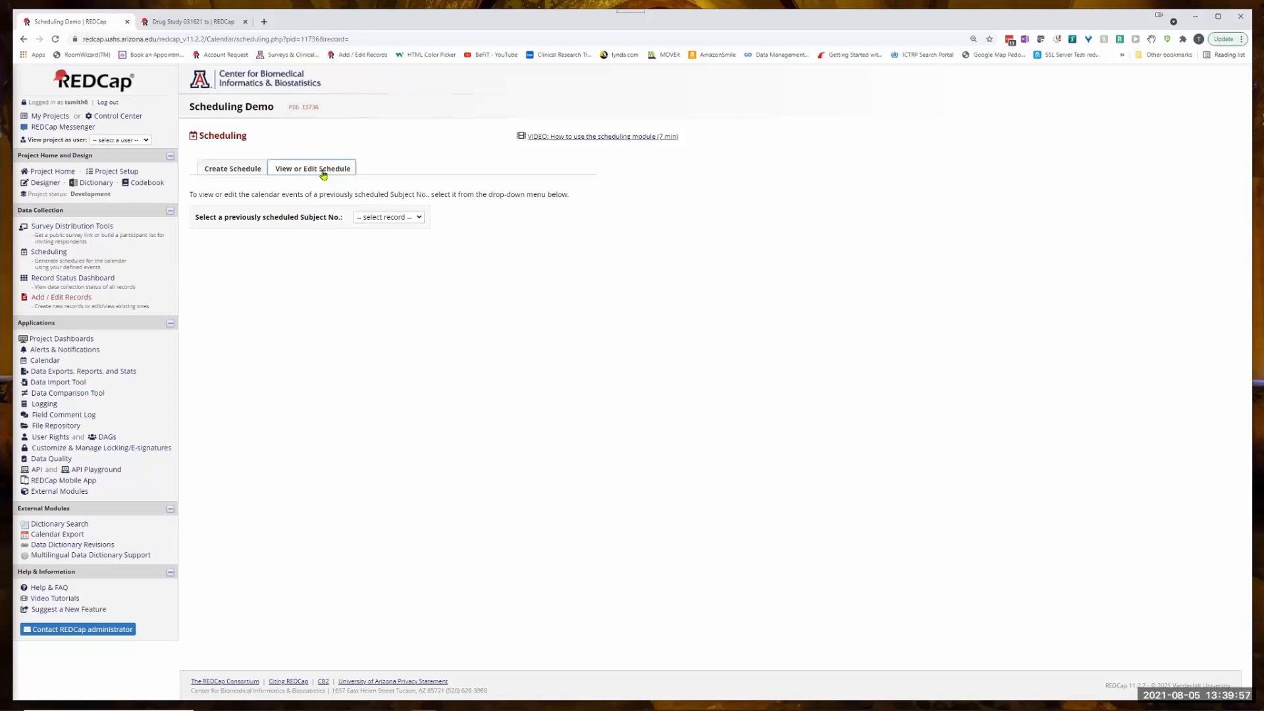
click(412, 218)
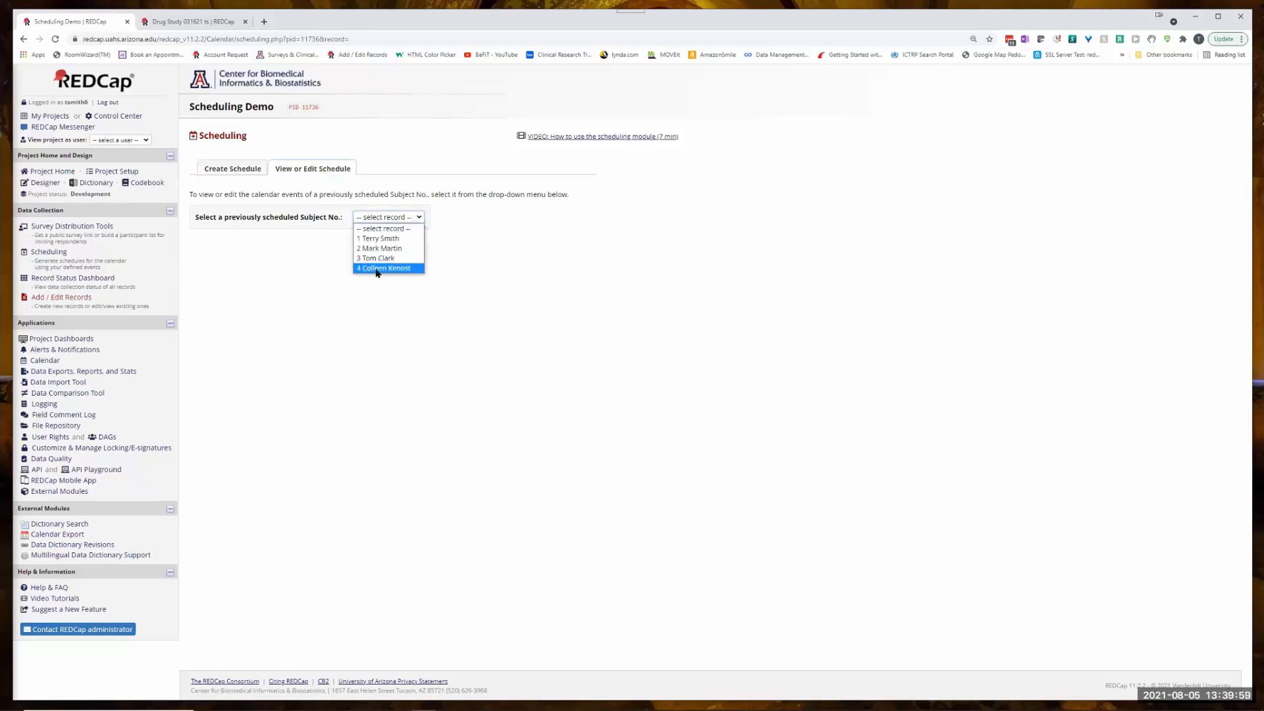
click(377, 269)
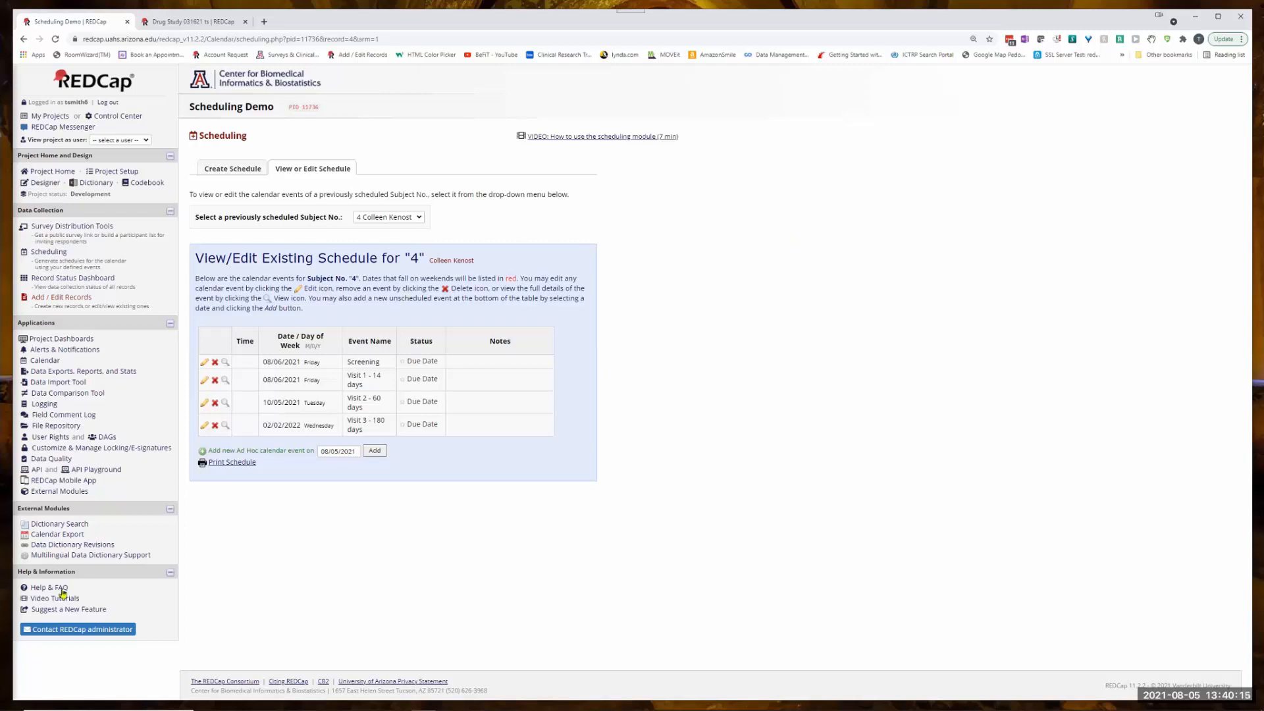
triple_click(71, 507)
click(72, 512)
triple_click(70, 509)
click(70, 510)
triple_click(70, 509)
click(69, 509)
triple_click(69, 509)
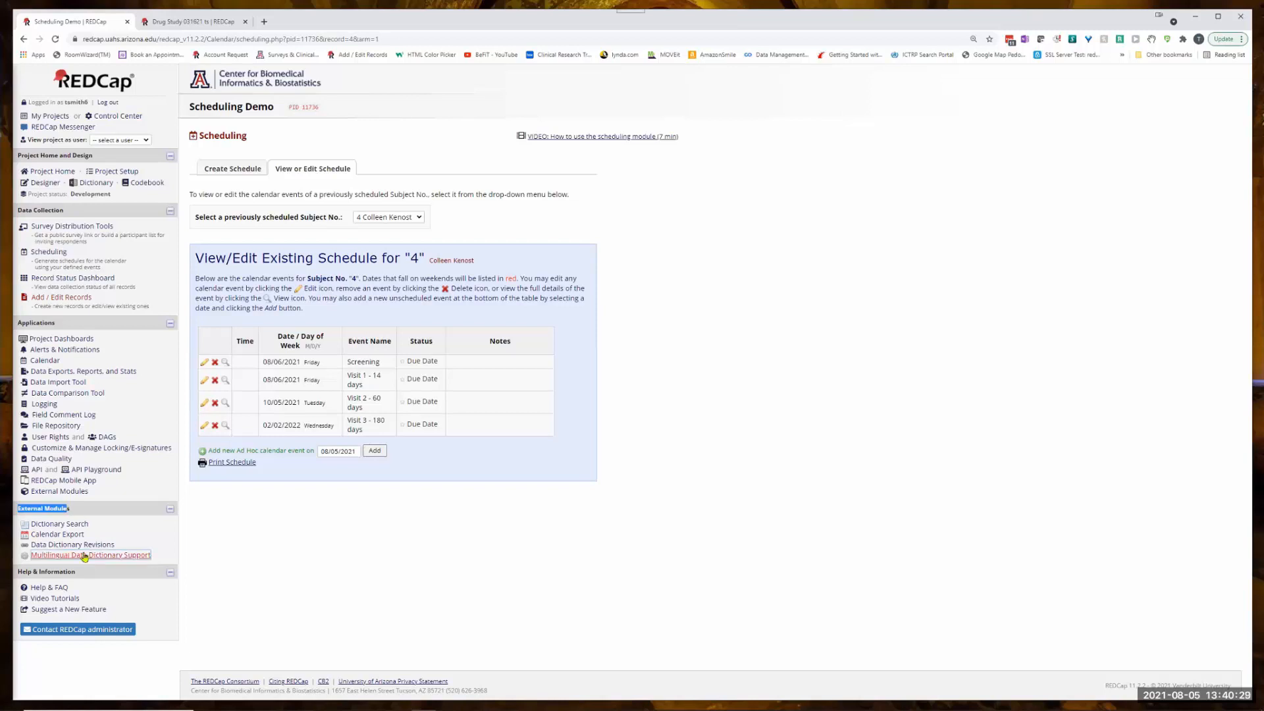
- Use Calendar Export to download the 2021-08-06 Screening event for record 4 as an ICS file
click(46, 536)
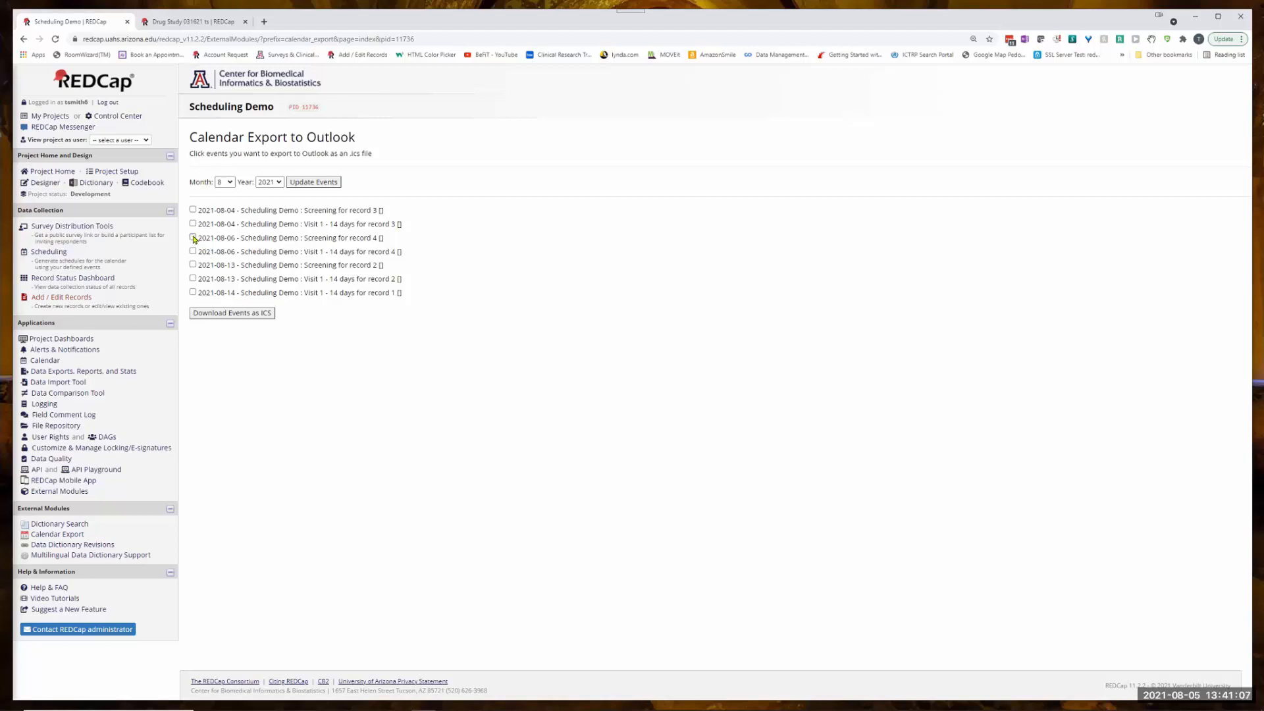
click(236, 314)
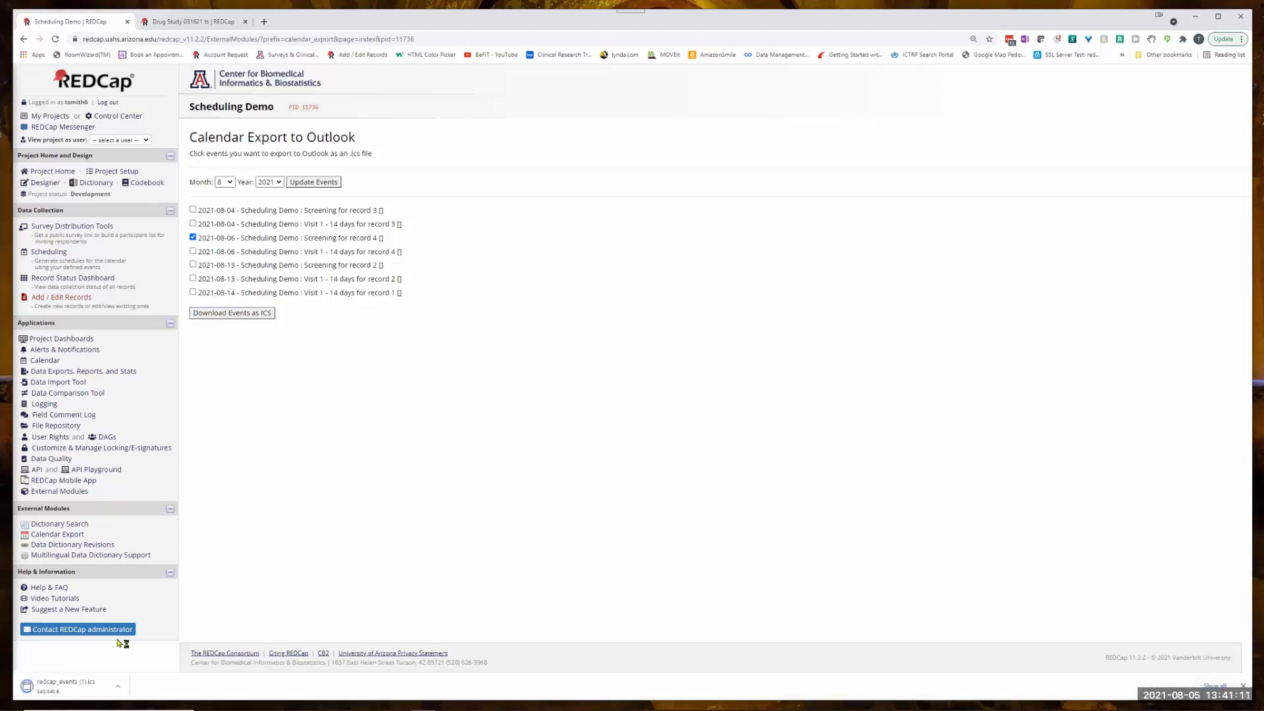
- Open the downloaded ICS file in Outlook to review the event, and close it without saving changes
click(73, 690)
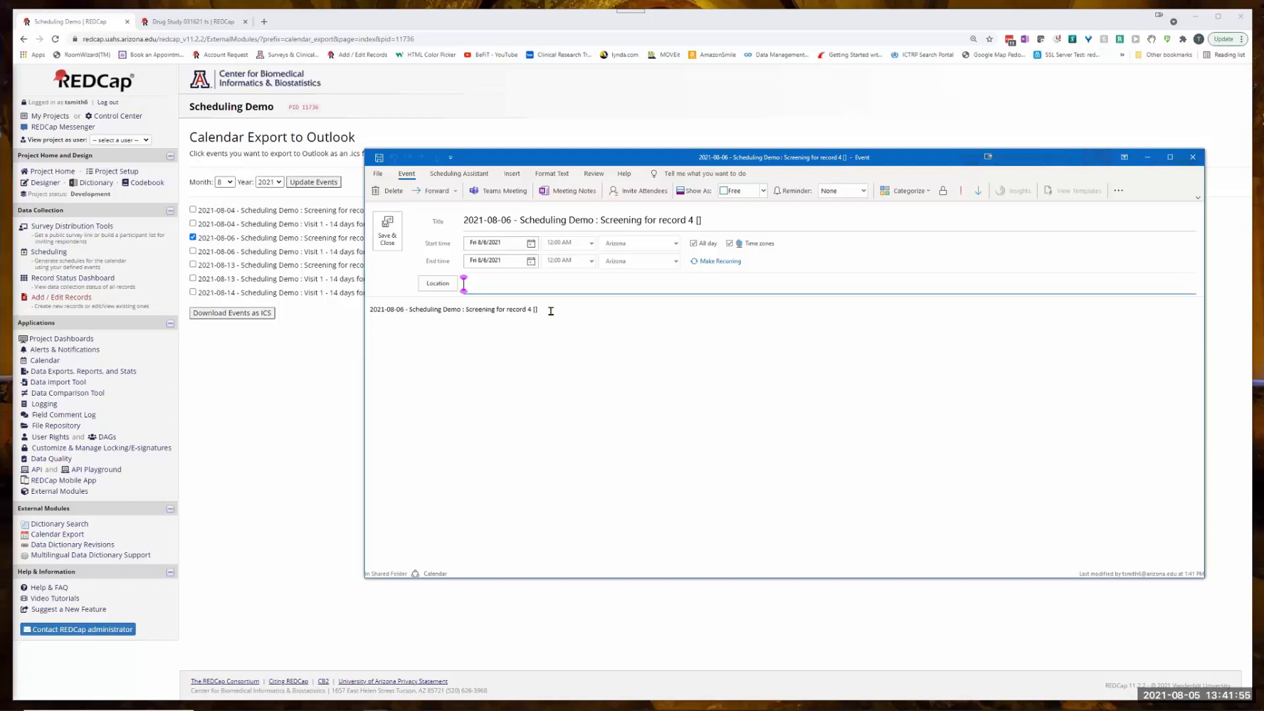
click(1195, 158)
click(1195, 158)
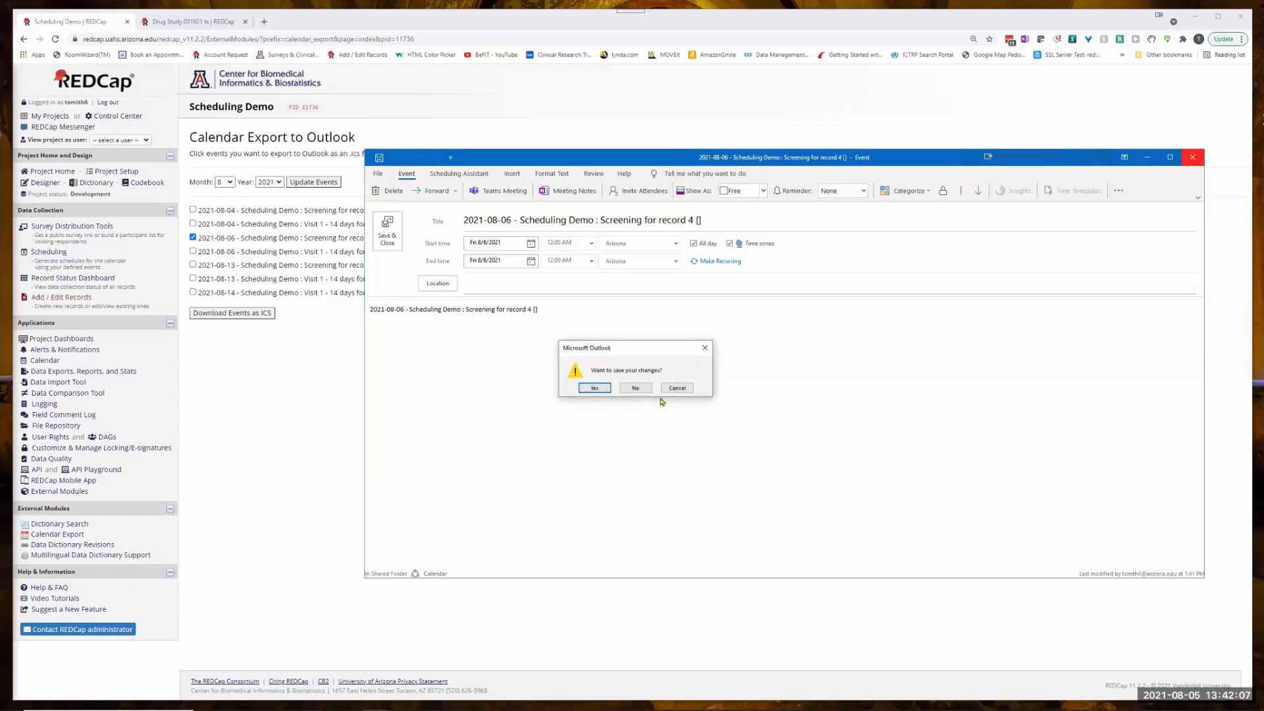
click(636, 389)
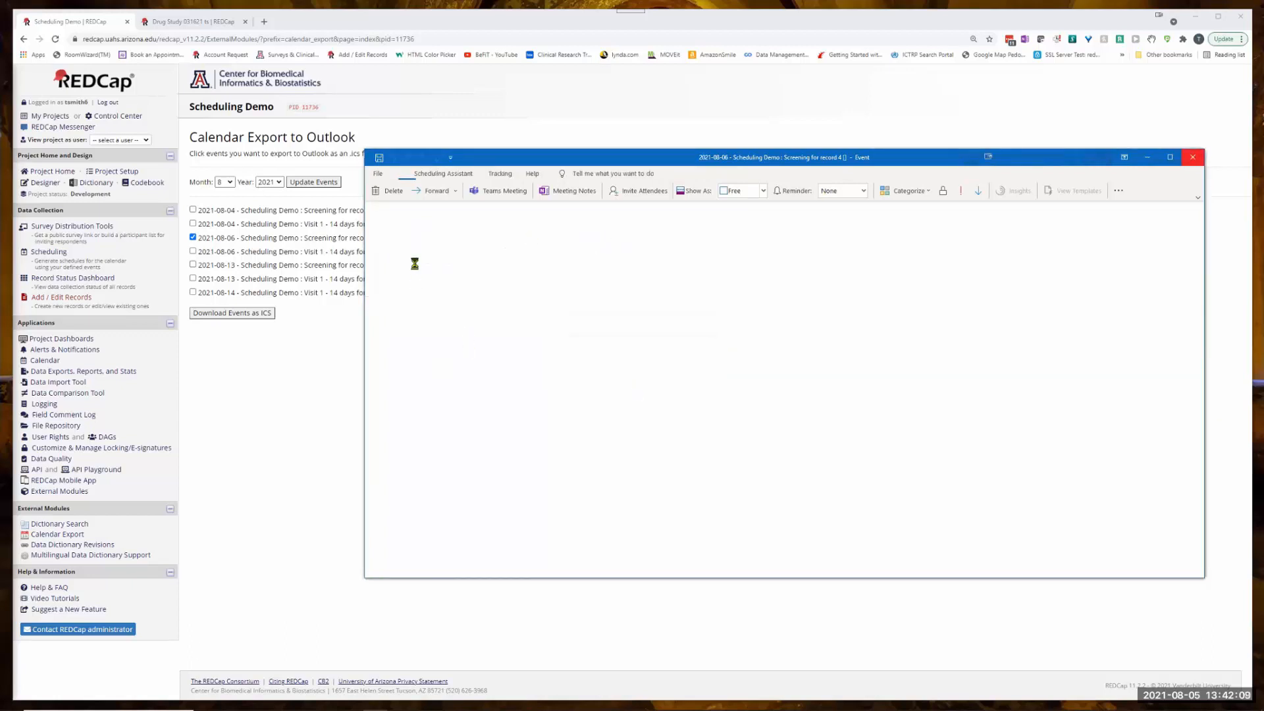